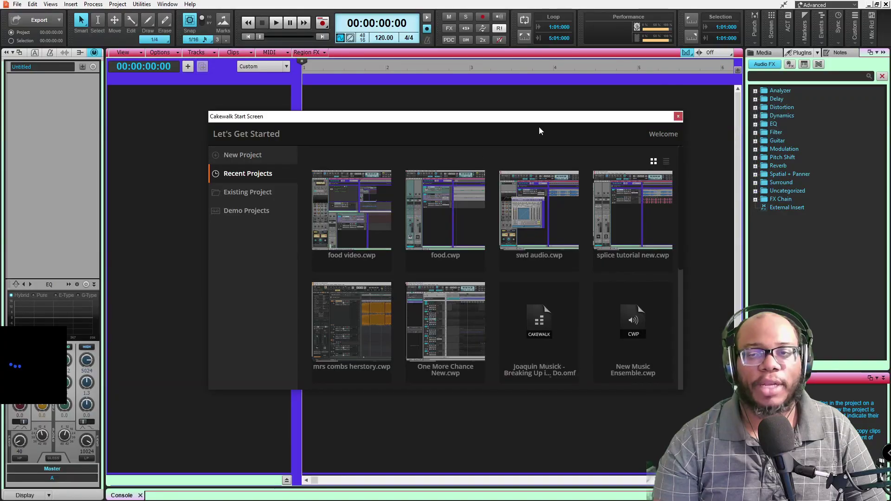
Step: Dismiss the Cakewalk Start Screen to reveal the empty Untitled project
left_click(678, 117)
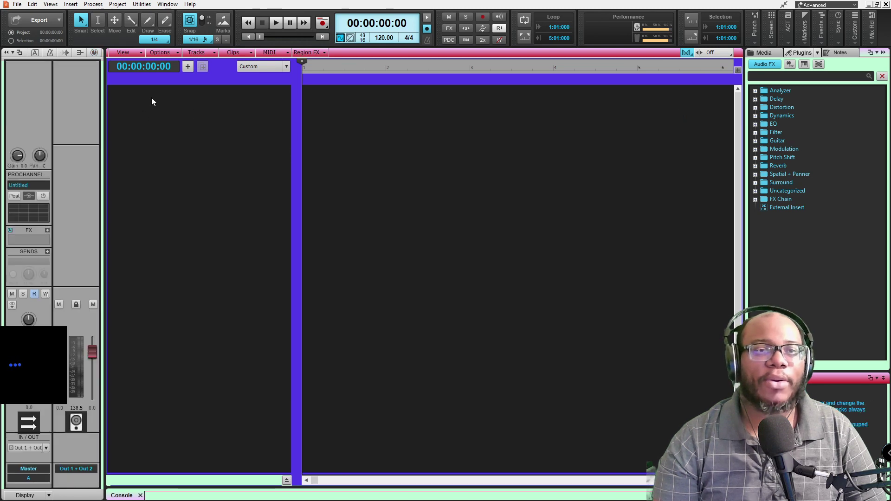
Step: Insert one audio track, Track 1, routed to Master, without adding a second track
right_click(163, 99)
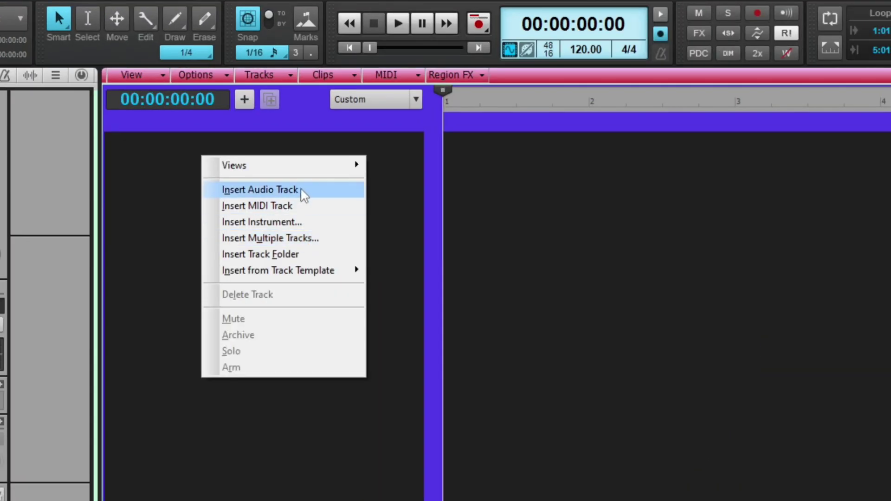
left_click(295, 193)
right_click(289, 274)
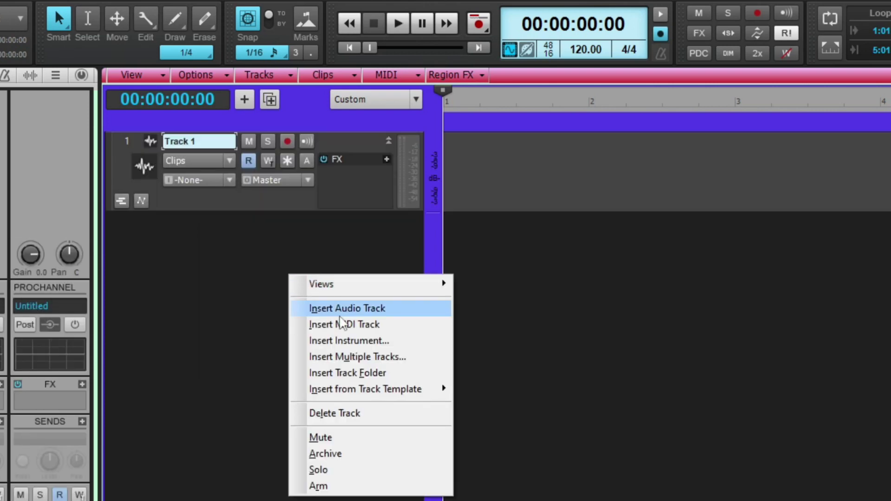
left_click(251, 295)
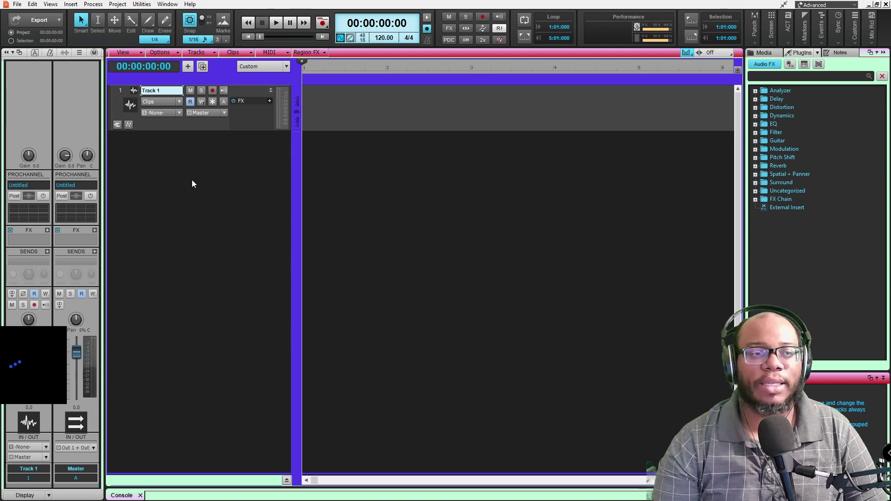
Step: Insert Sonitus Reverb into Track 1's FX bin via Insert Audio FX, keeping its window on top
right_click(245, 113)
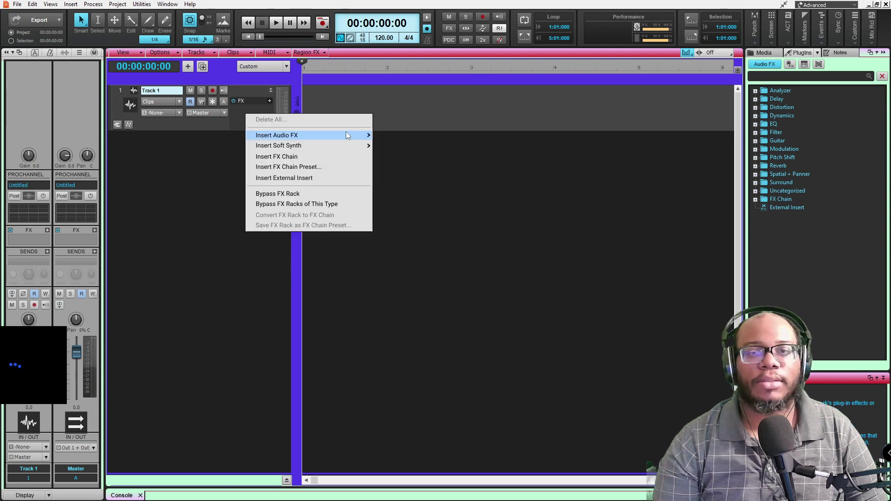
mouse_move(348, 135)
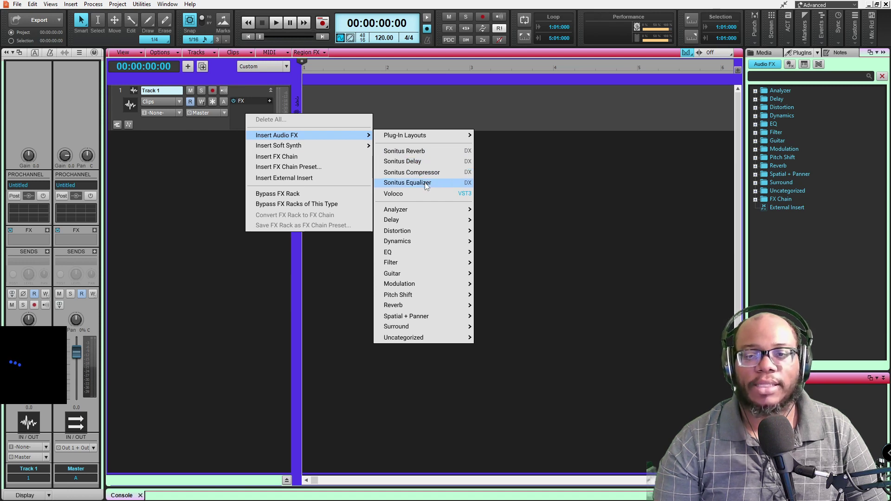
left_click(439, 152)
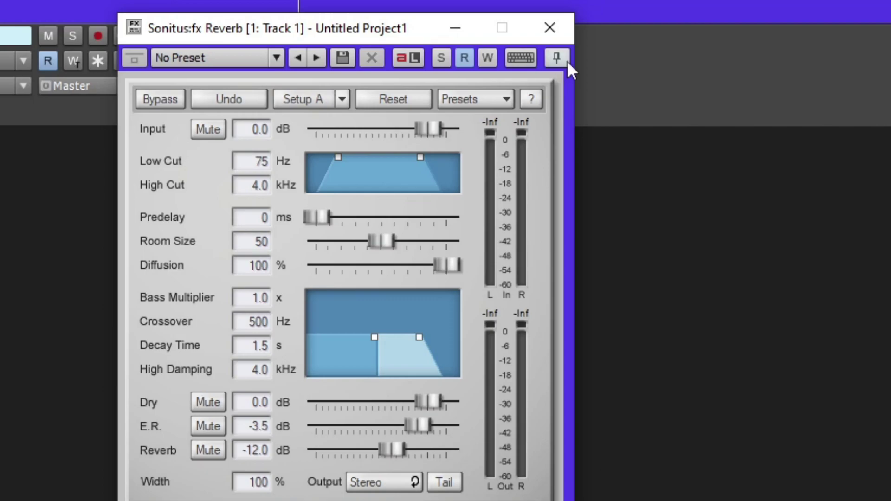
left_click(564, 59)
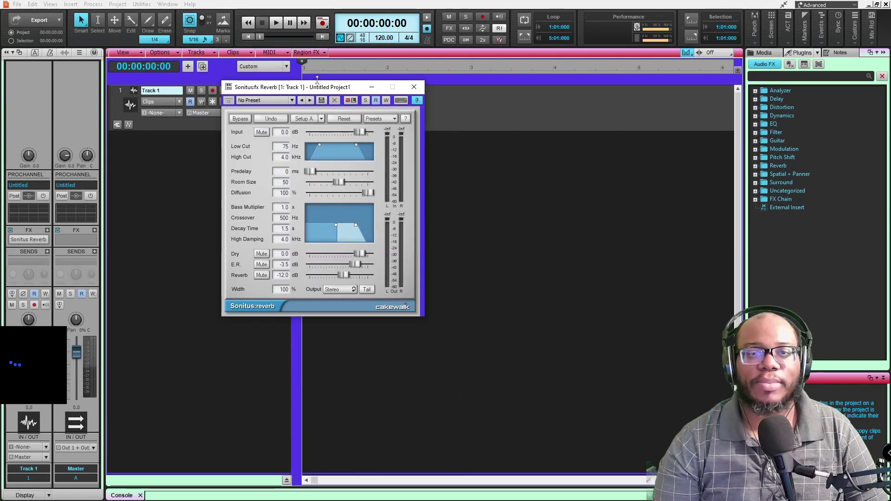
Step: Reposition the reverb window and load the '[1] Default Reverb' preset
left_click(221, 204)
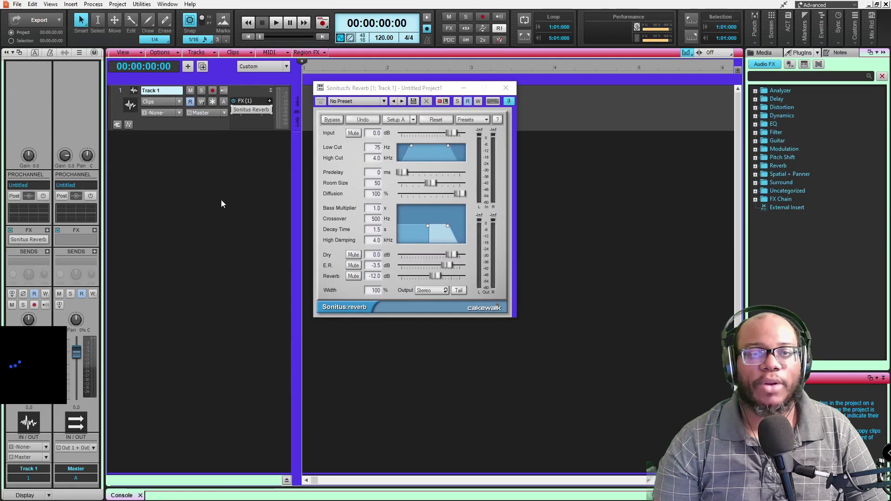
mouse_move(393, 90)
left_mouse_down()
mouse_move(355, 60)
mouse_move(478, 71)
mouse_move(400, 76)
left_mouse_up()
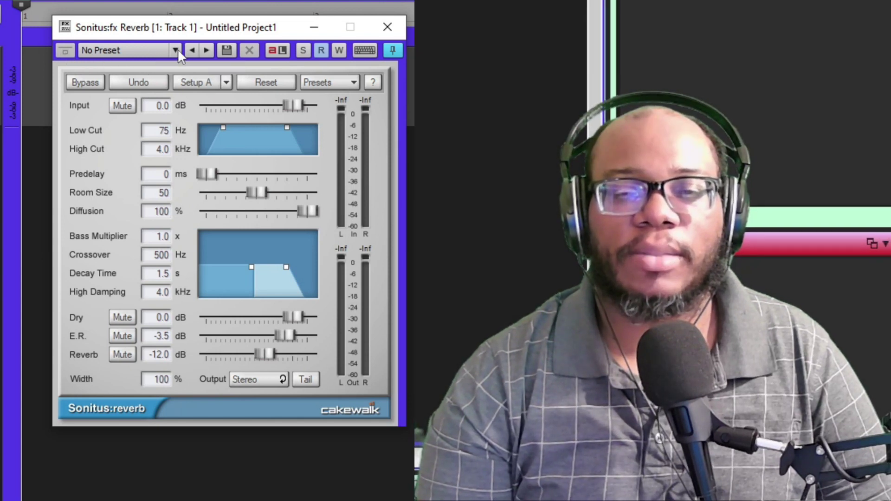
left_click(176, 50)
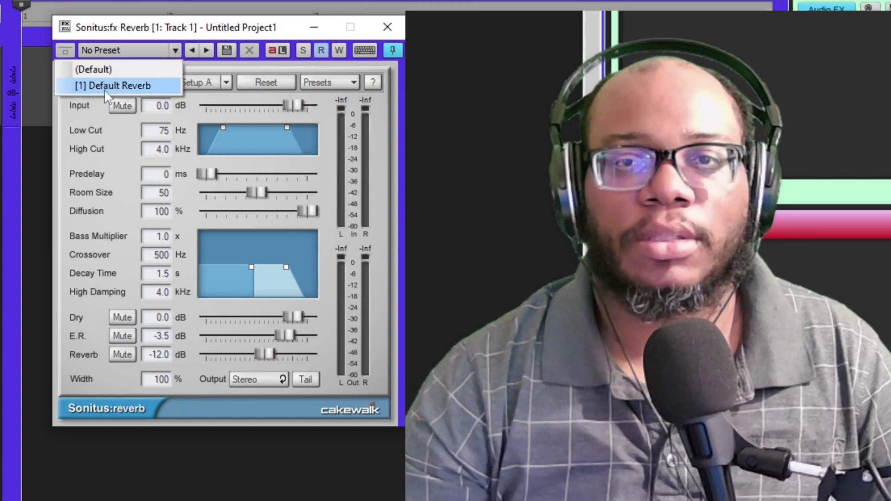
left_click(139, 85)
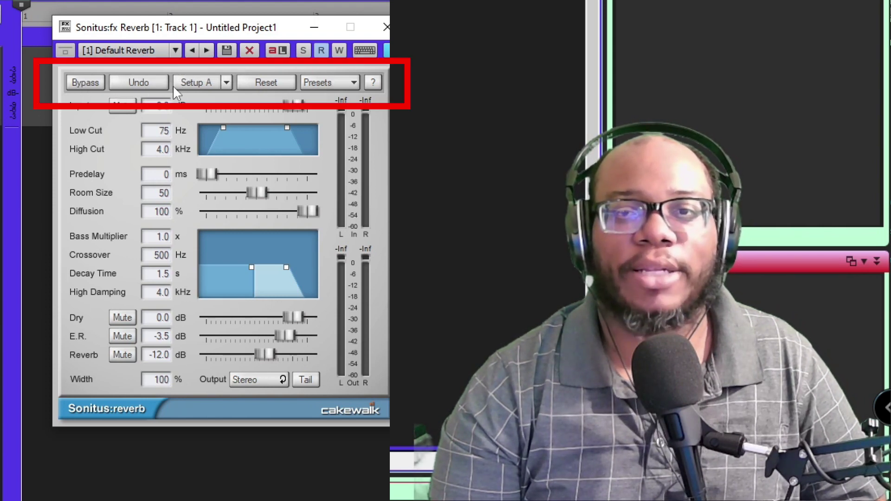
Step: Toggle Setup A/B, then apply the Sonitus:fx 'Short and Sweet' reverb preset
left_click(195, 83)
left_click(260, 82)
left_click(340, 85)
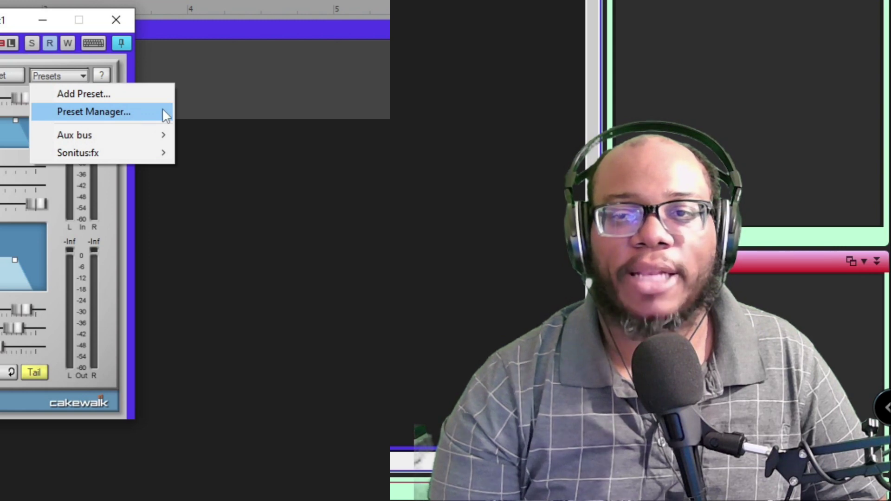
mouse_move(108, 132)
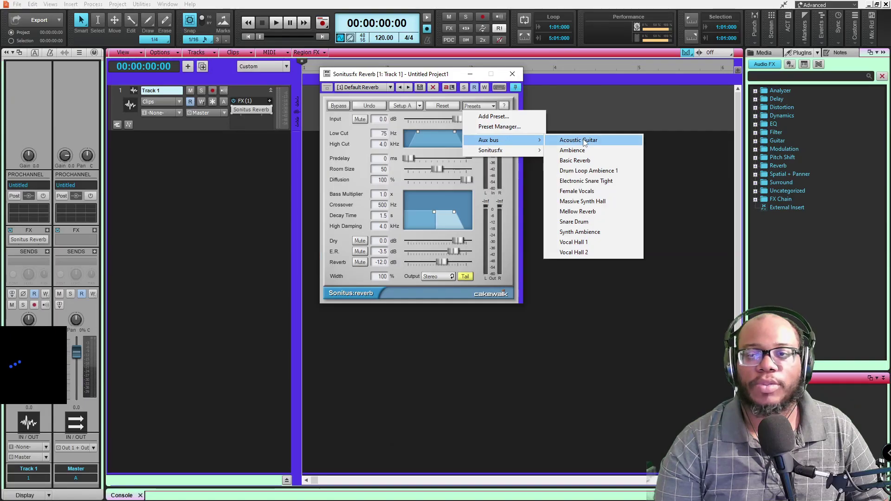
mouse_move(505, 150)
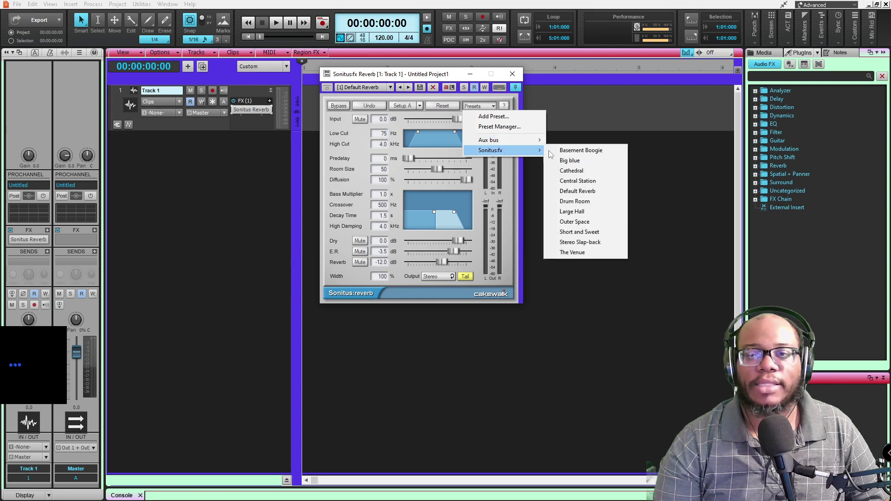
left_click(594, 231)
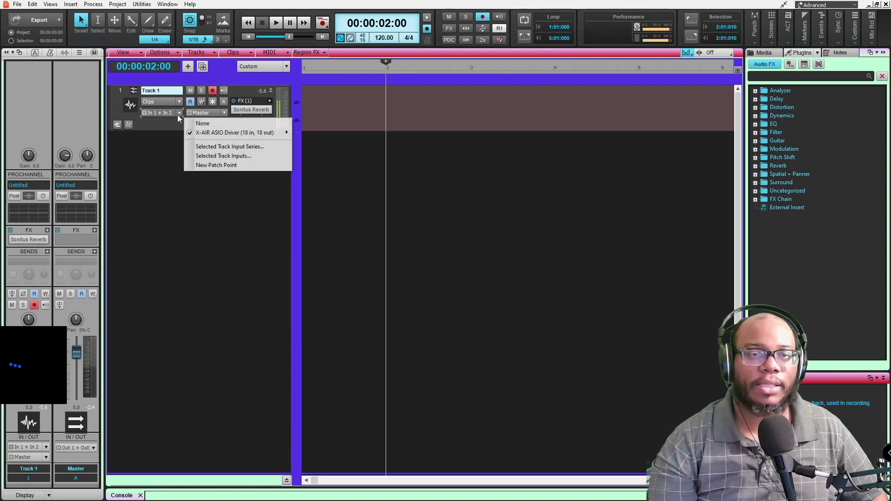
Step: Set Track 1's input to X-AIR ASIO Driver In 12 and record a 14-second take
mouse_move(221, 133)
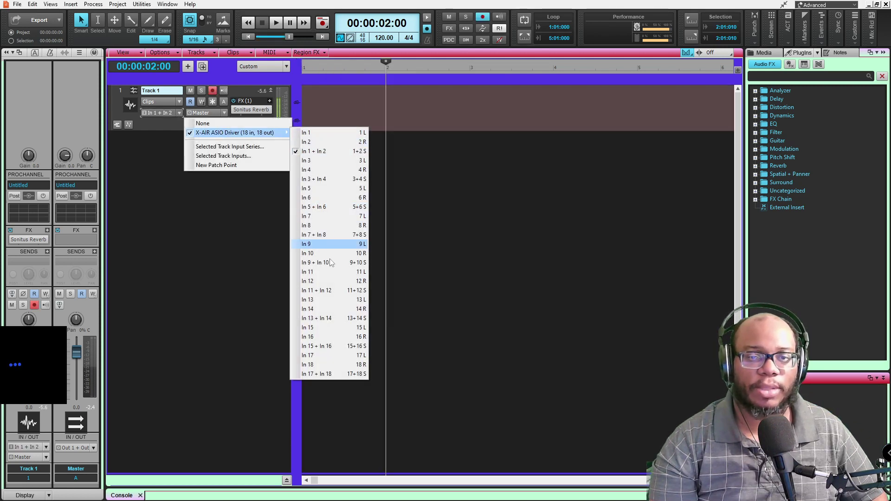
left_click(325, 280)
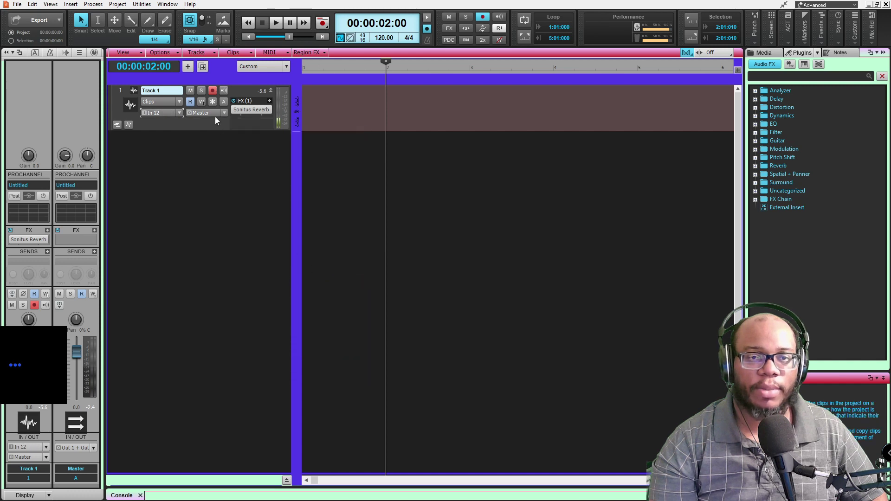
key("r")
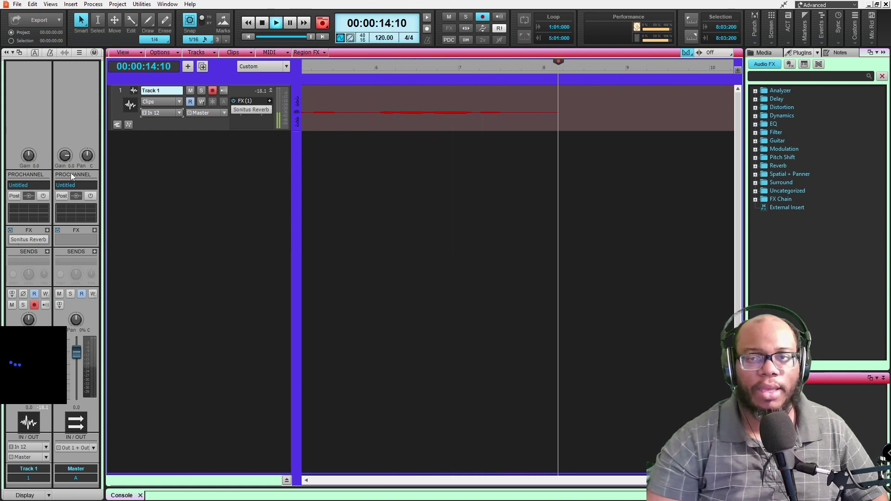
key("space")
Step: Apply the 6dB Boost gain preset to the Record 3 clip
left_click(93, 5)
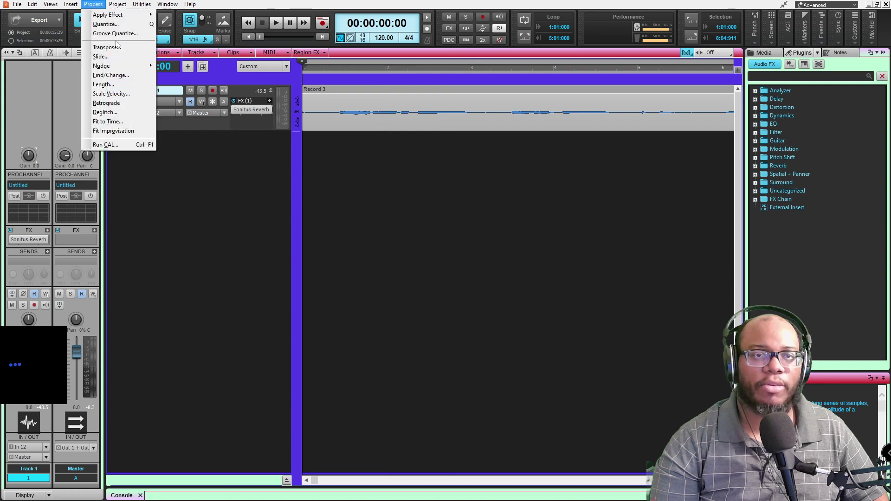
mouse_move(123, 15)
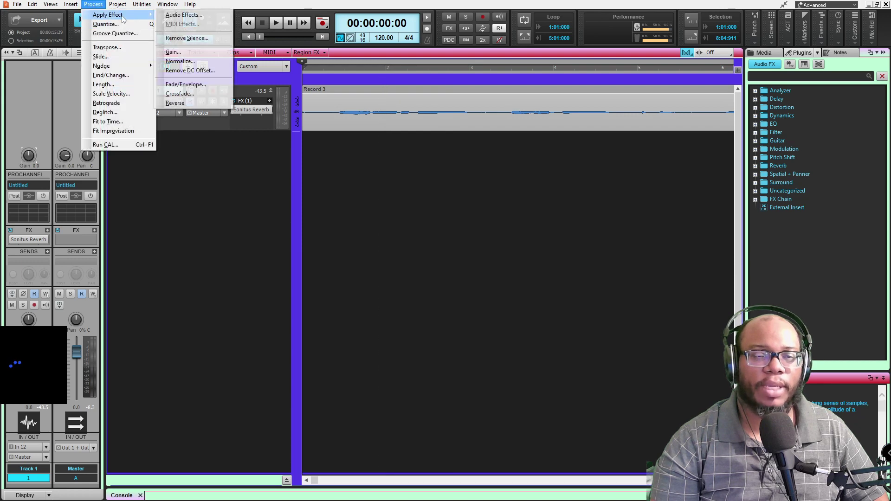
left_click(222, 52)
left_click(445, 170)
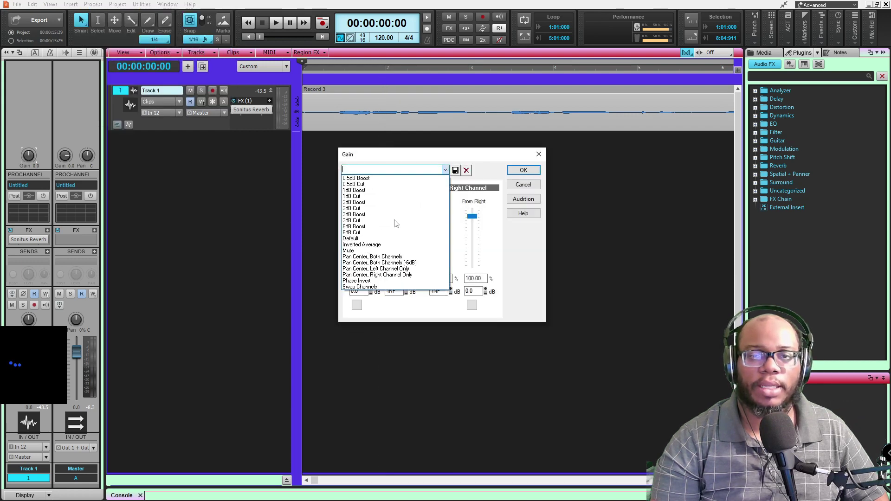
left_click(389, 217)
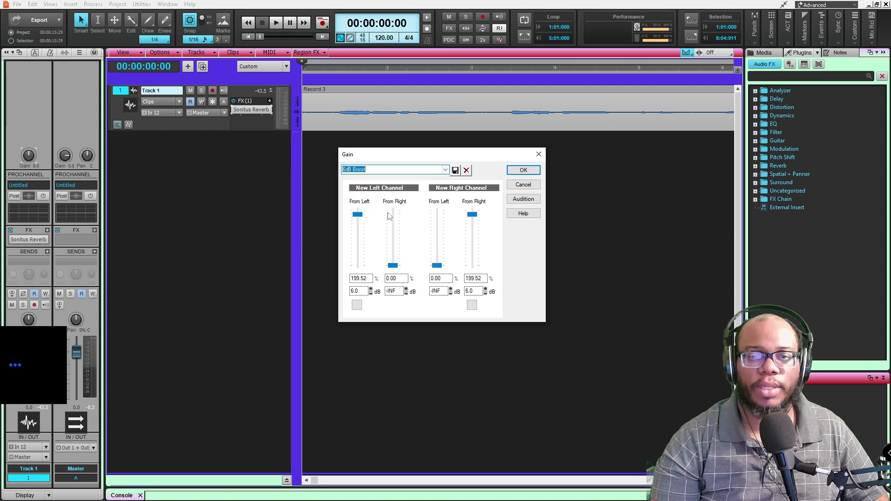
left_click(523, 170)
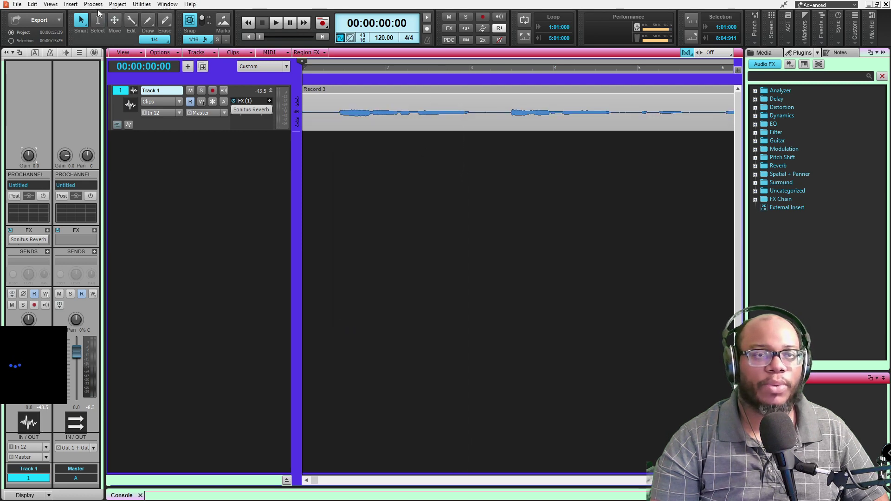
Step: Apply a second 6 dB gain boost to the clip and start playback
left_click(95, 4)
mouse_move(130, 15)
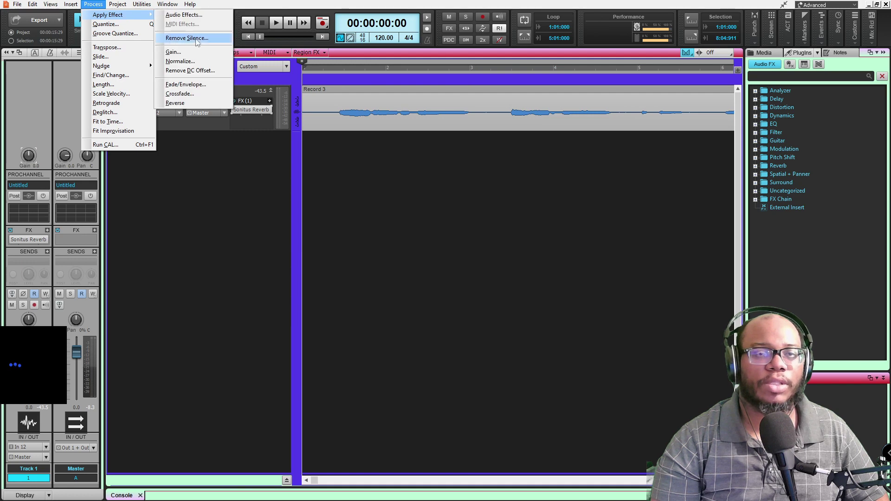
left_click(197, 51)
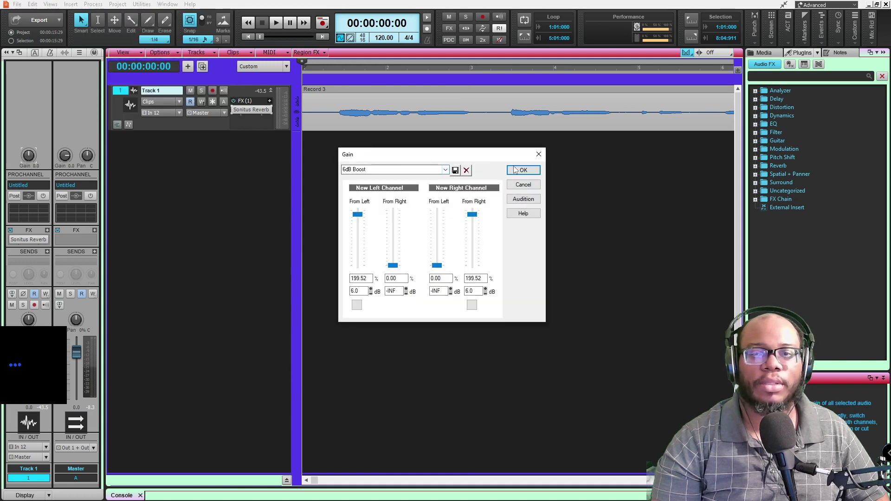
left_click(514, 169)
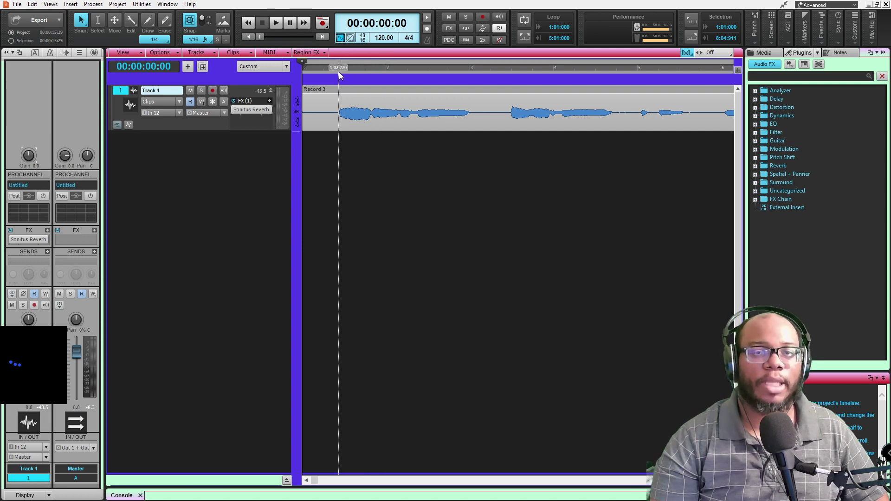
key("space")
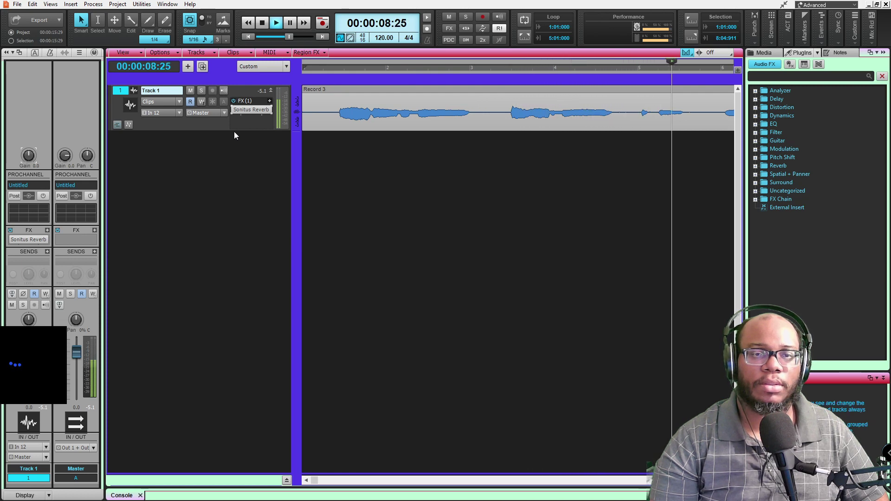
Step: Make Track 1 taller and reopen its Sonitus Reverb settings window
left_click_drag(234, 131, 229, 225)
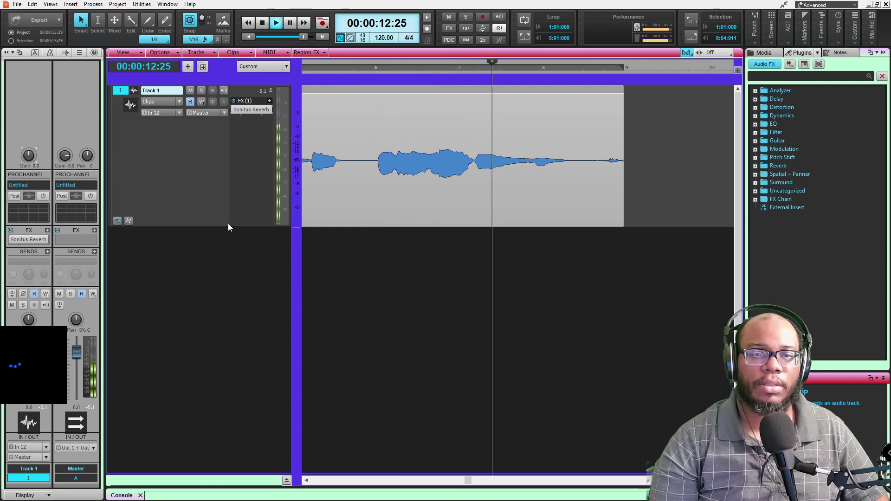
double_click(245, 110)
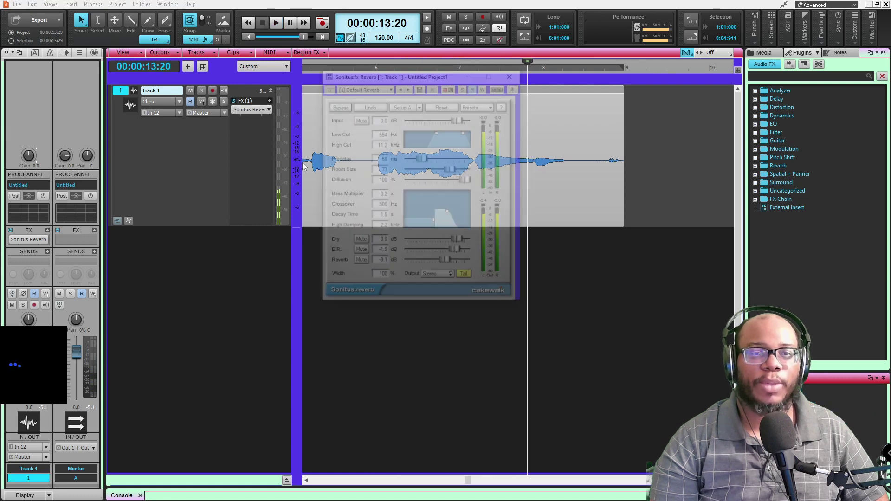
left_click(494, 106)
Step: Load the Aux bus 'Vocal Hall 1' preset and audition the vocal from the project start
mouse_move(520, 152)
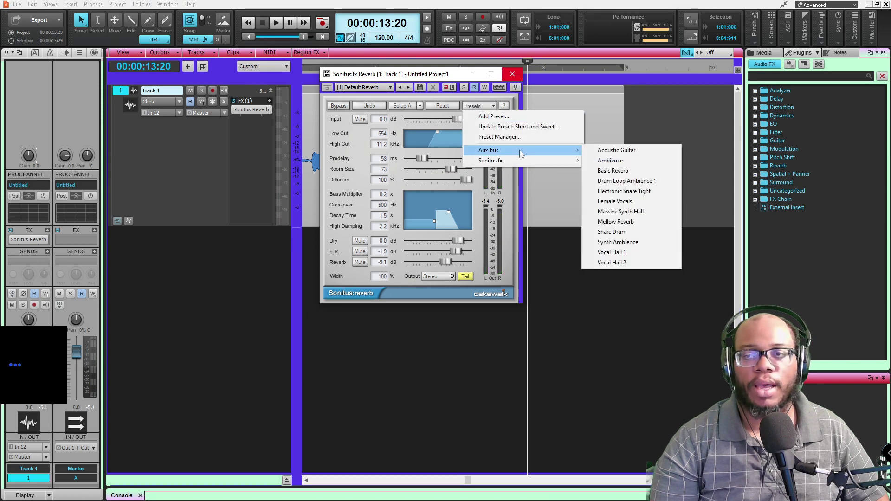
left_click(618, 251)
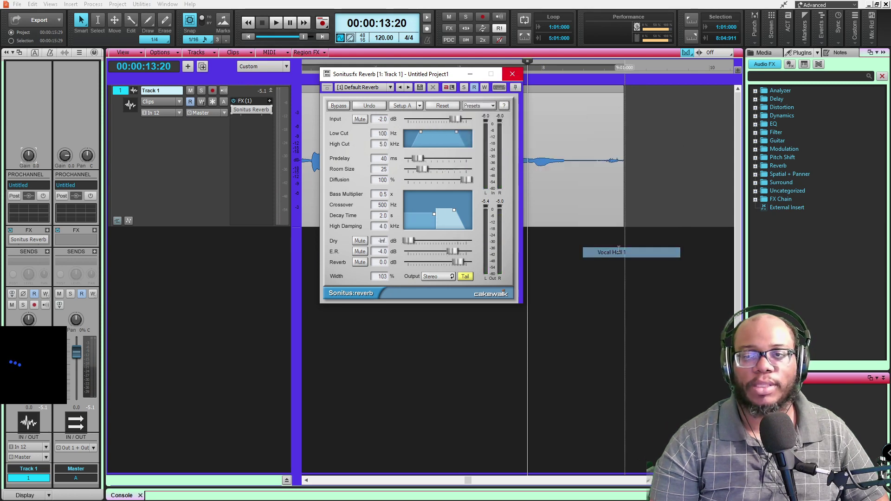
key("space")
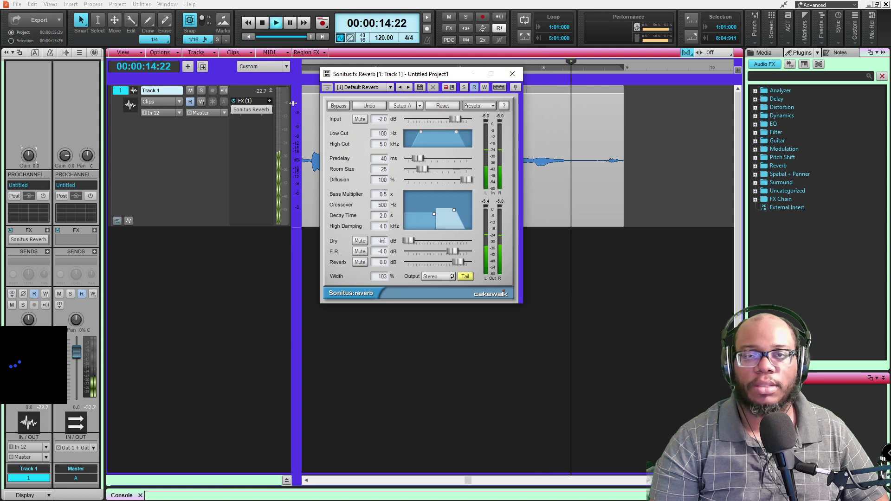
key("space")
key("w")
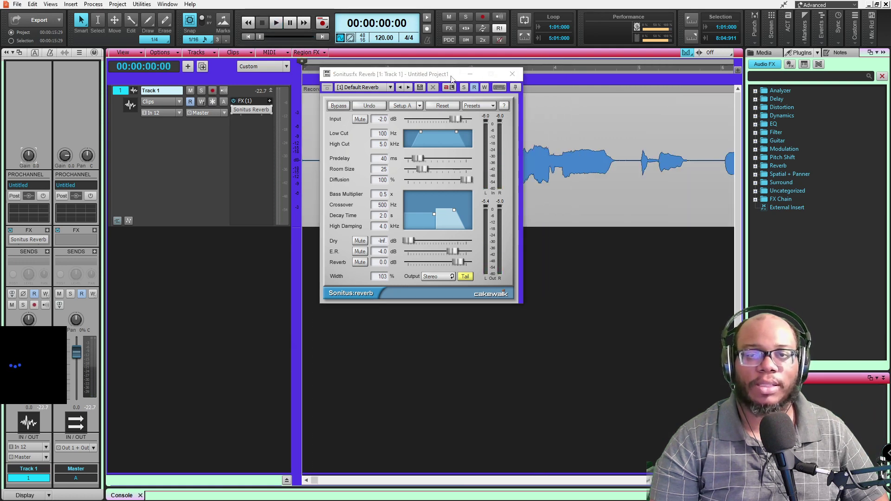
left_click_drag(451, 79, 303, 120)
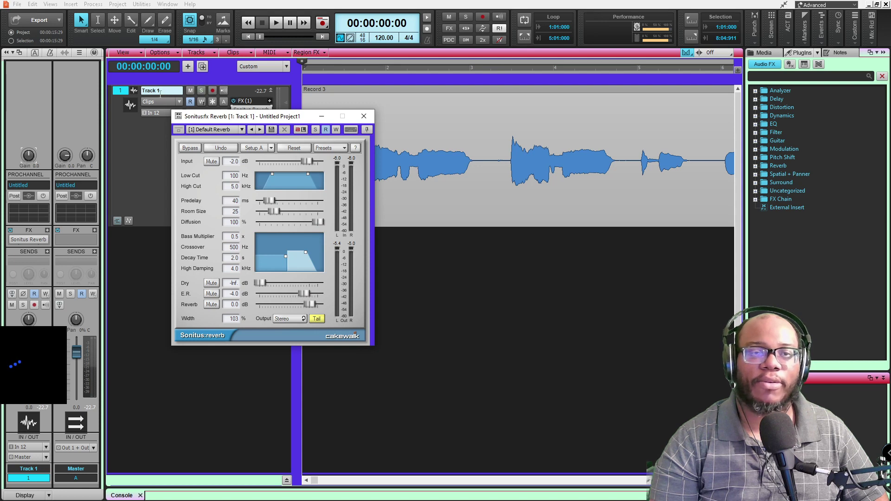
key("space")
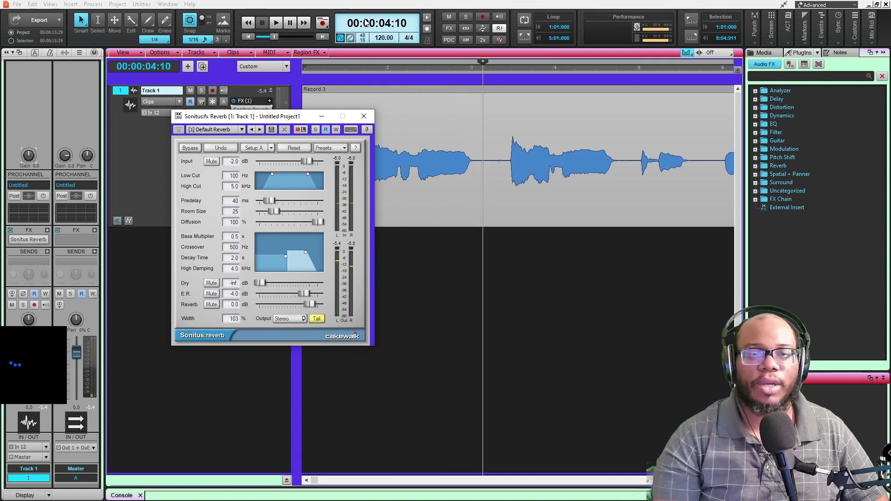
left_click_drag(248, 118, 268, 86)
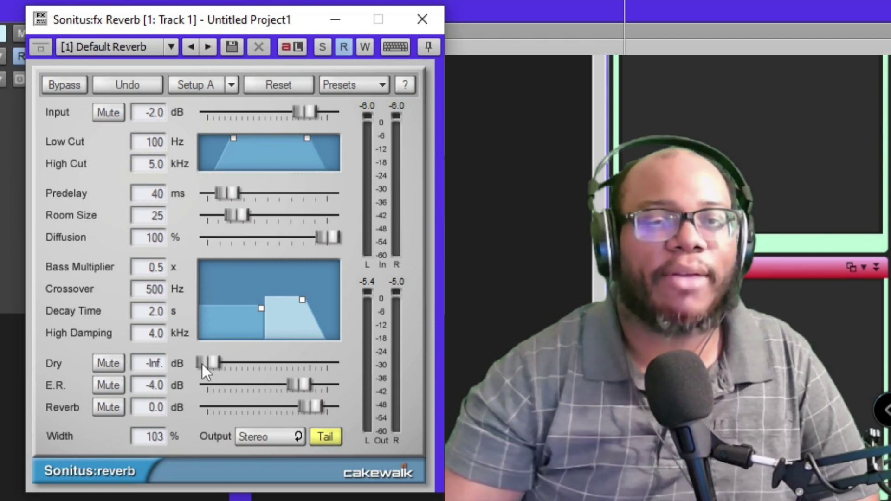
Step: Push the Sonitus Reverb Dry slider from -Inf to its 6.0 dB maximum
left_click(202, 364)
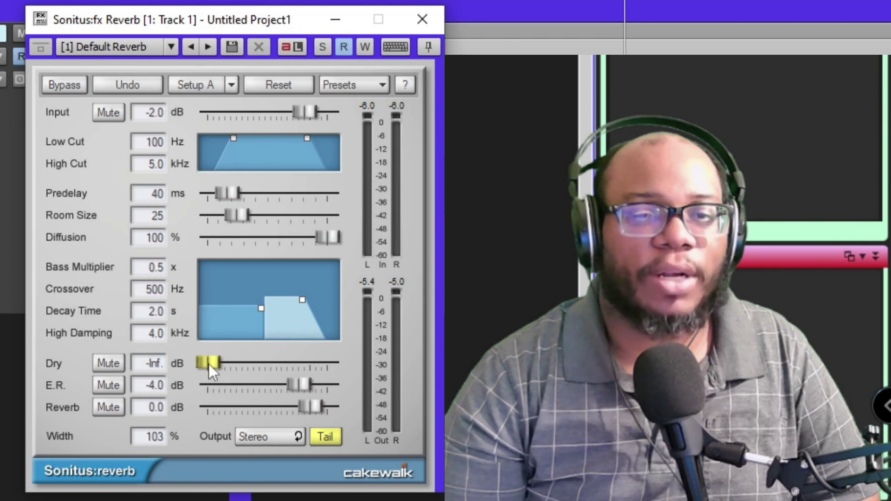
left_click_drag(209, 363, 328, 363)
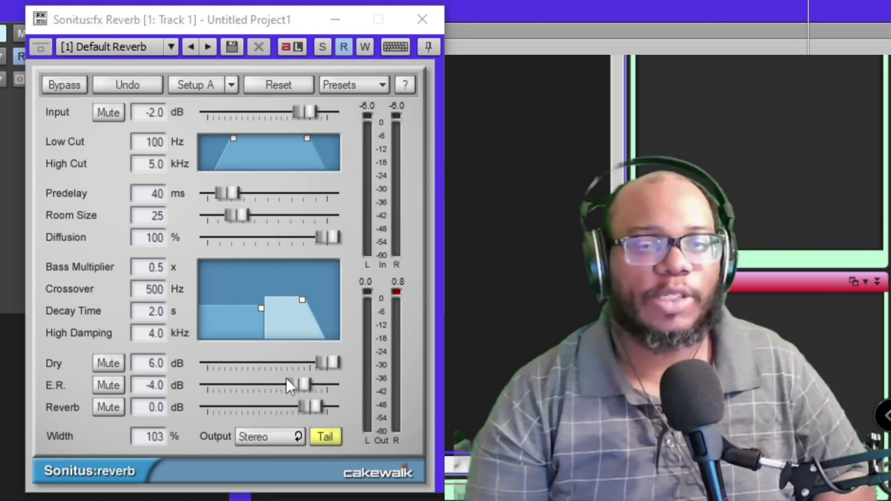
Step: Unmute the early reflections, raise E.R. to 6.0 dB, and mute the Reverb signal
left_click(285, 378)
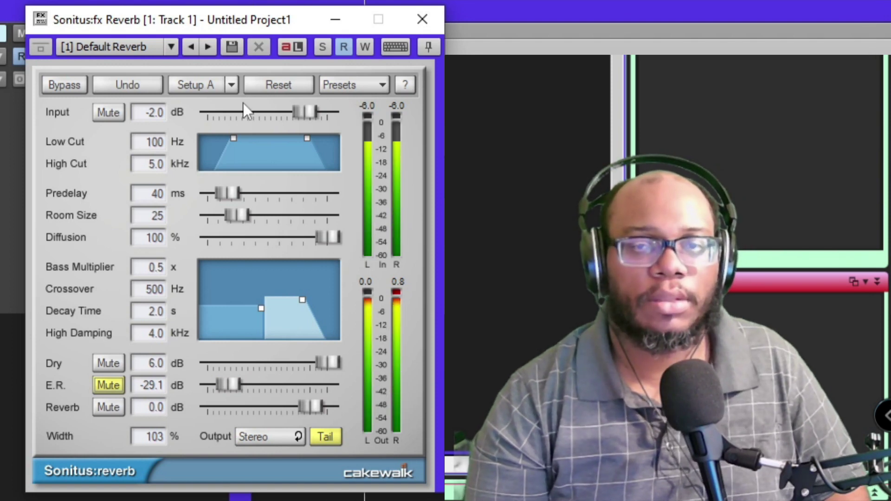
left_click(104, 385)
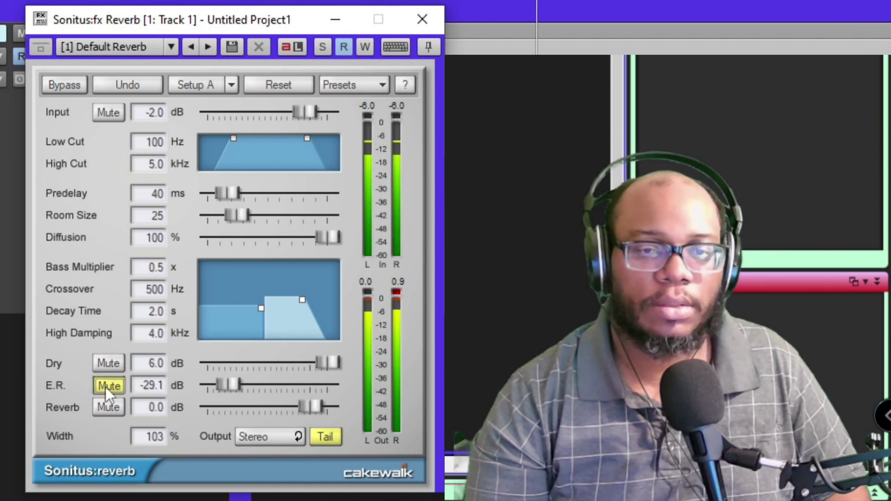
left_click_drag(222, 379, 323, 385)
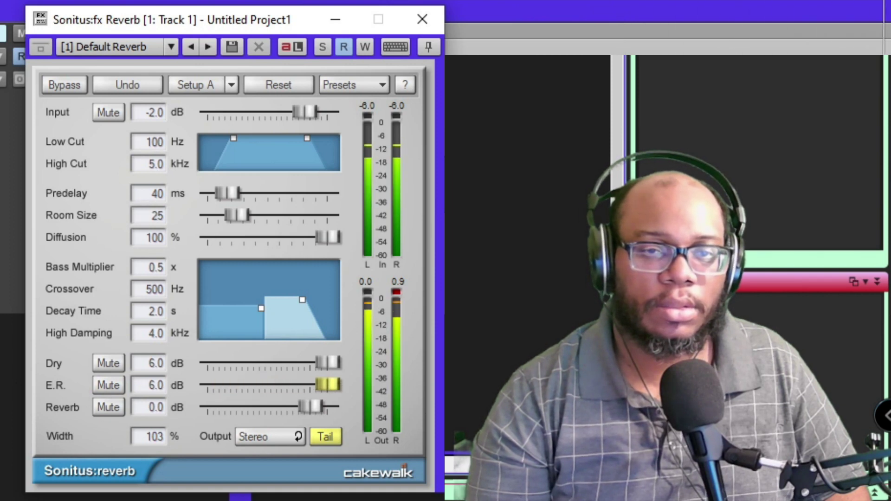
left_click(101, 405)
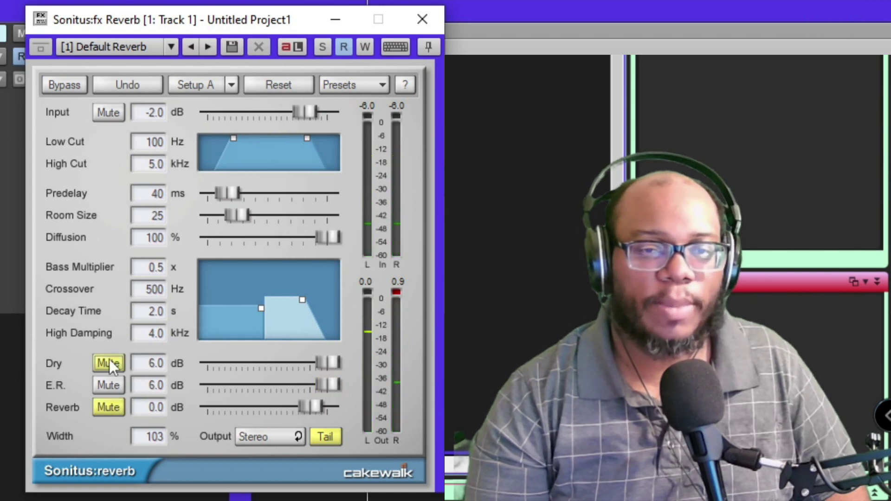
Step: Mute Dry to hear the reflections alone, then unmute Dry and Reverb and drop Reverb to -Inf
left_click(109, 359)
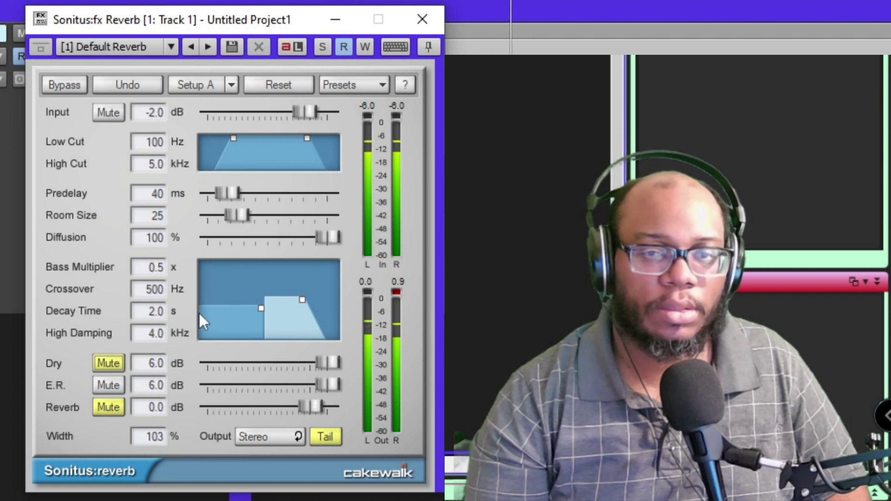
mouse_move(326, 385)
left_mouse_down()
mouse_move(207, 384)
mouse_move(328, 385)
left_mouse_up()
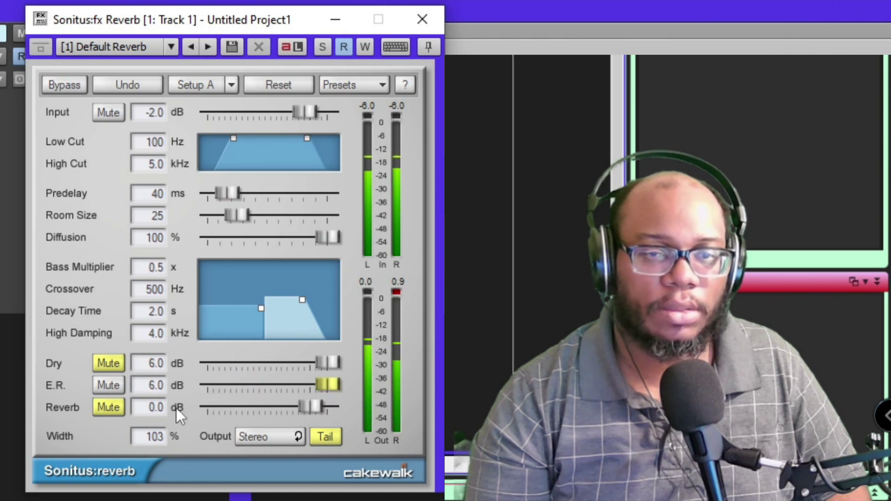
left_click(109, 407)
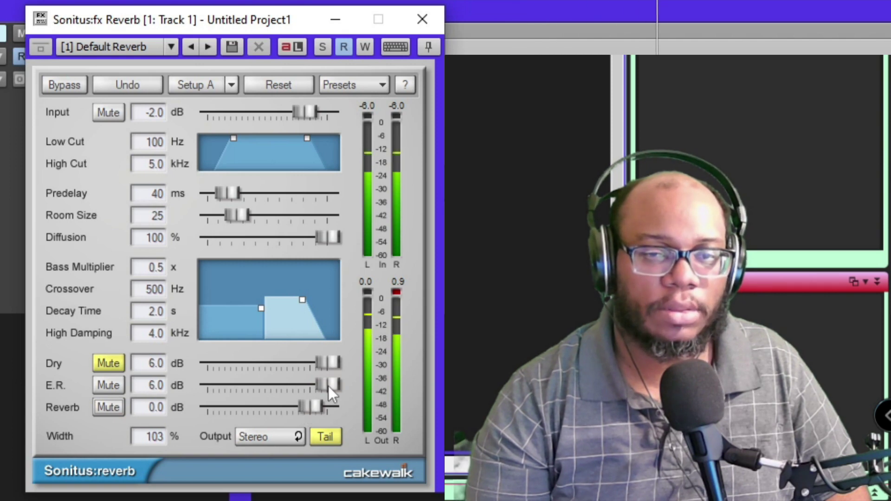
left_click(108, 363)
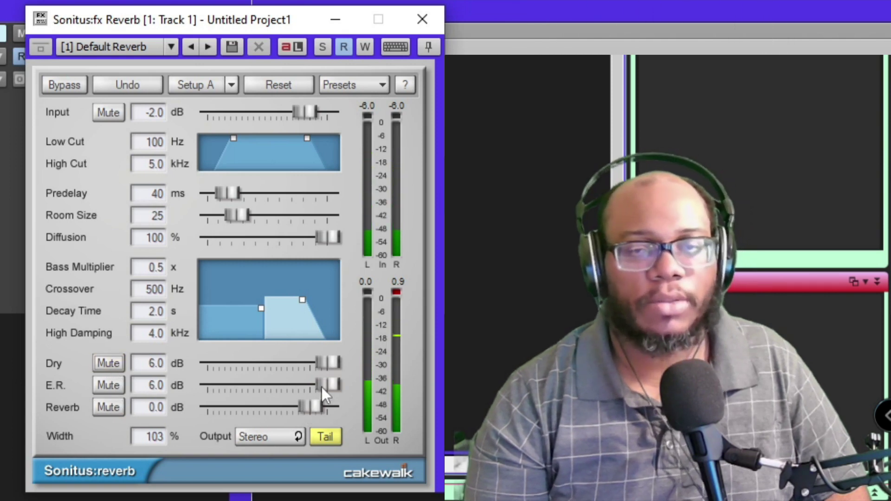
left_click_drag(309, 402, 207, 406)
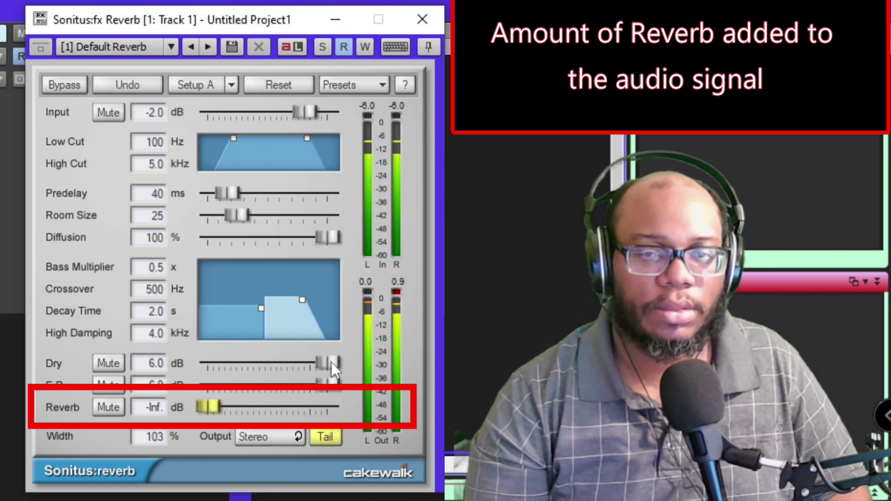
mouse_move(331, 362)
left_mouse_down()
mouse_move(207, 364)
mouse_move(330, 364)
left_mouse_up()
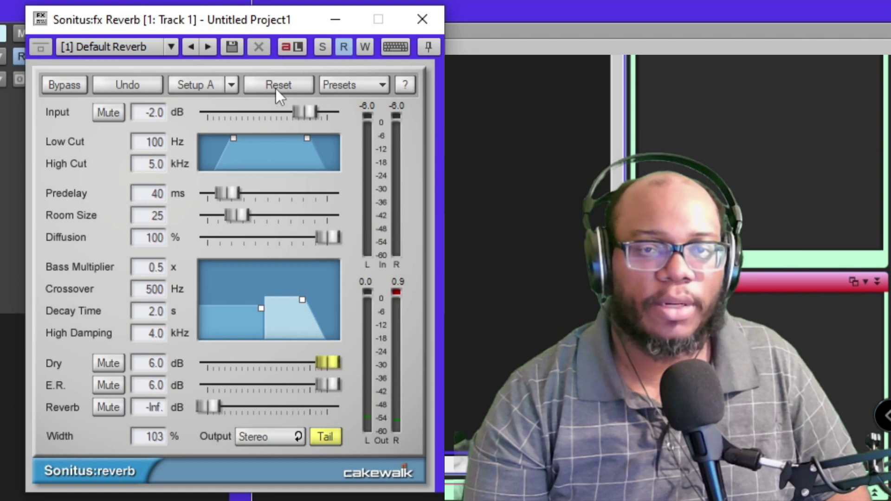
left_click(60, 87)
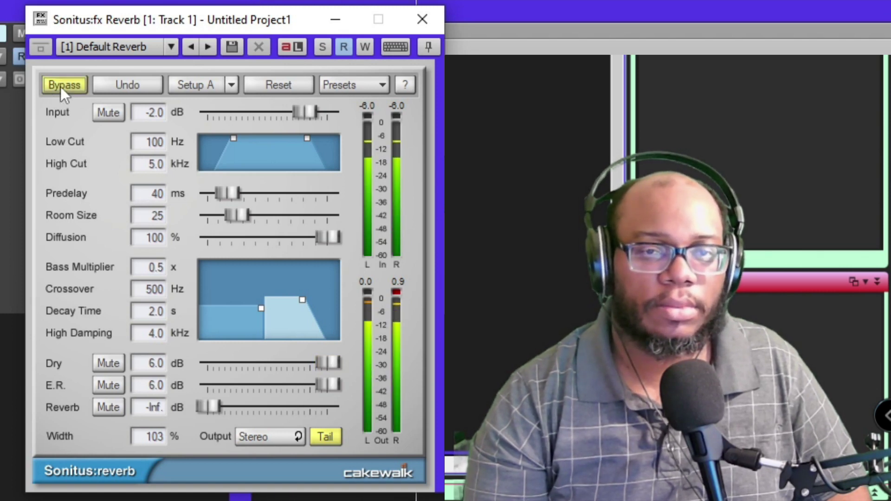
left_click(61, 87)
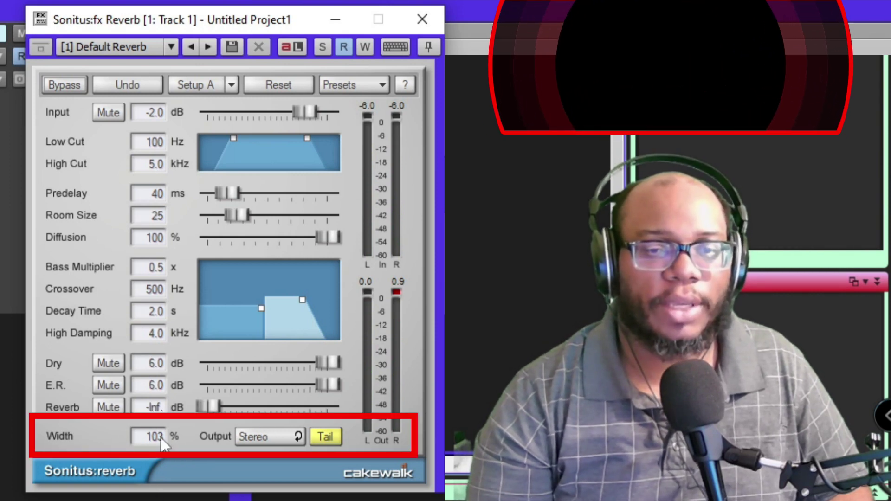
Step: Switch the output to mono and back to stereo, enable Tail, and raise Reverb to 6.0 dB
left_click(297, 436)
left_click(297, 436)
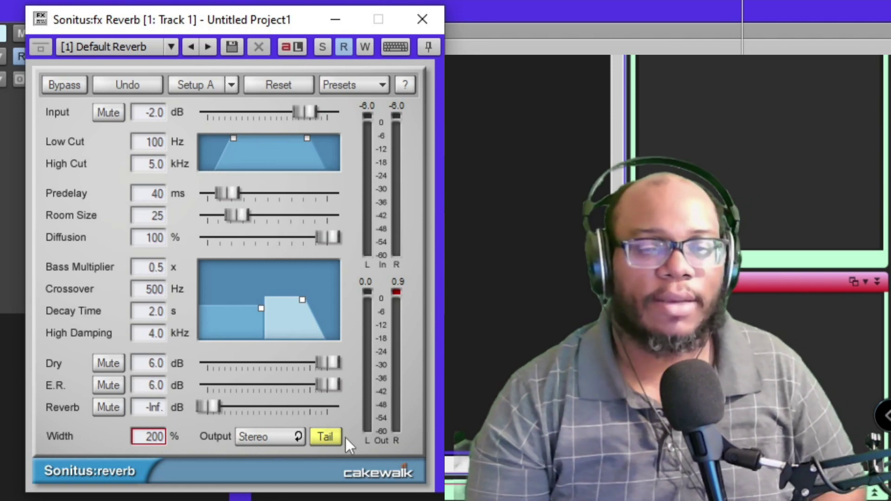
left_click(330, 436)
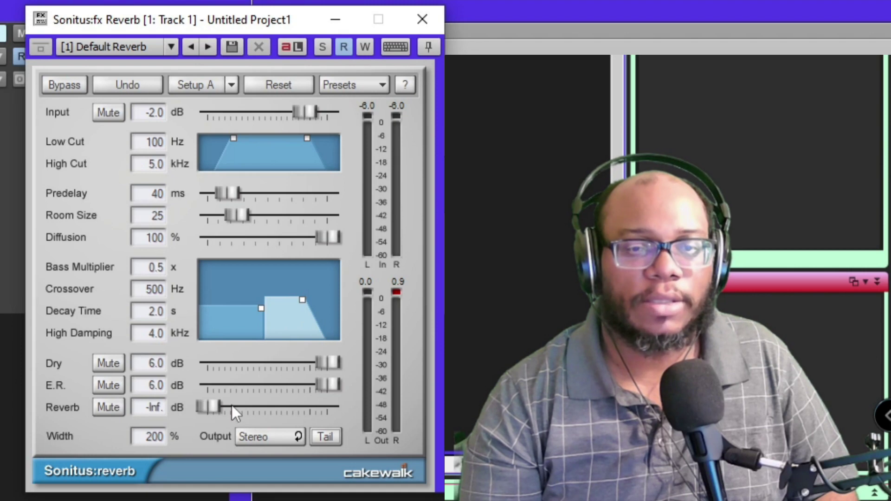
left_click_drag(209, 405, 327, 407)
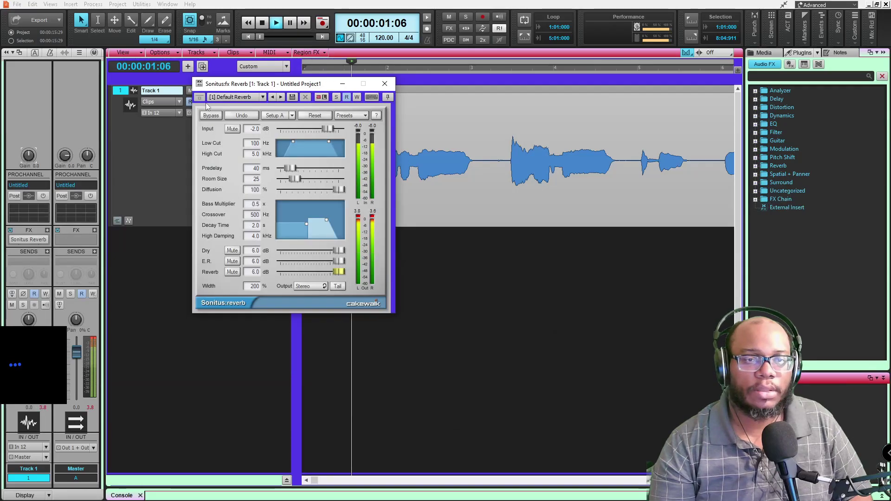
Step: Lower the Reverb level to 0.6 dB and audition the vocal while toggling the Tail
left_click_drag(334, 271, 333, 250)
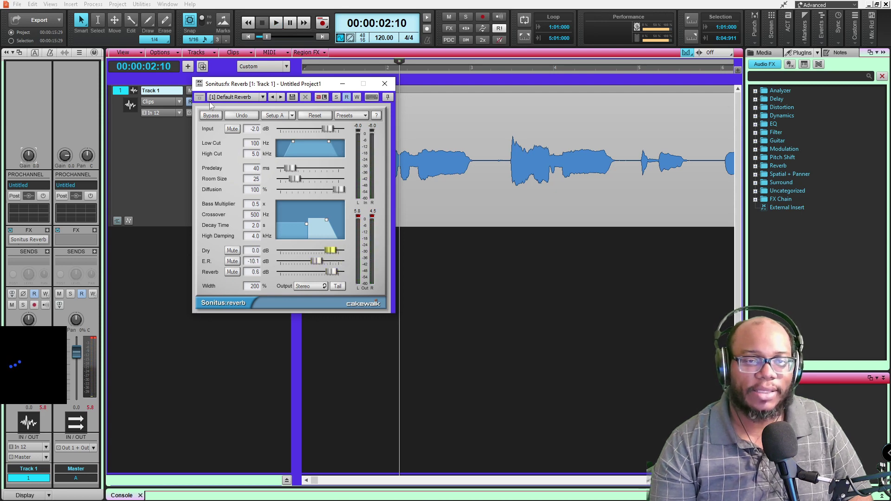
key("space")
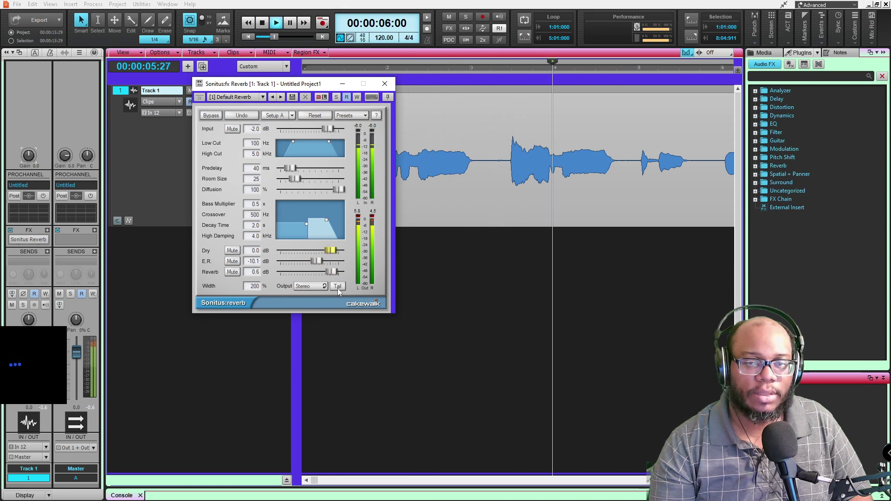
key("space")
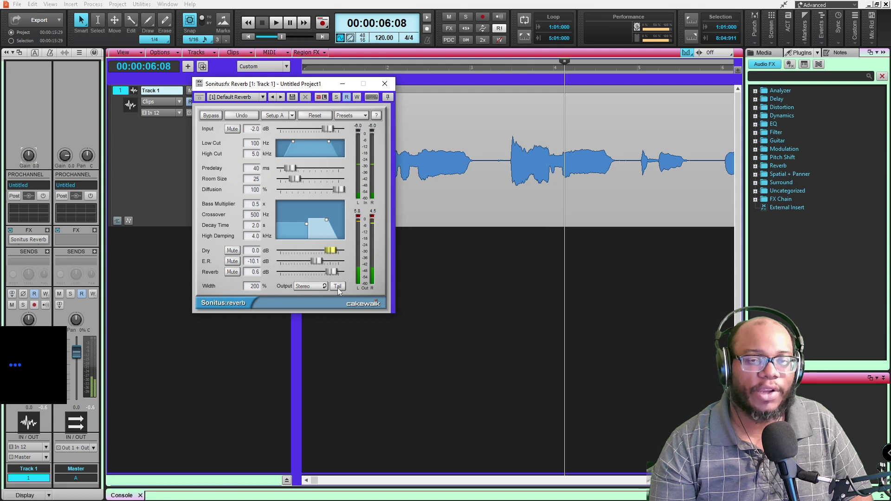
left_click(338, 287)
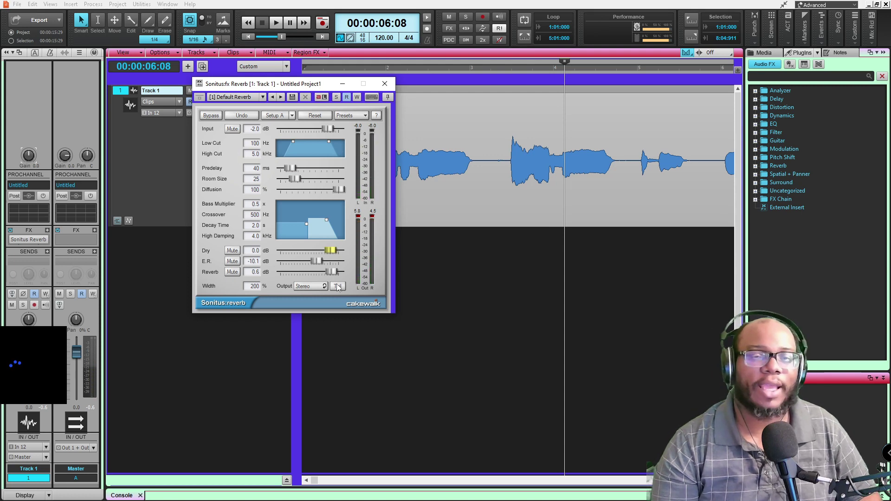
left_click(338, 286)
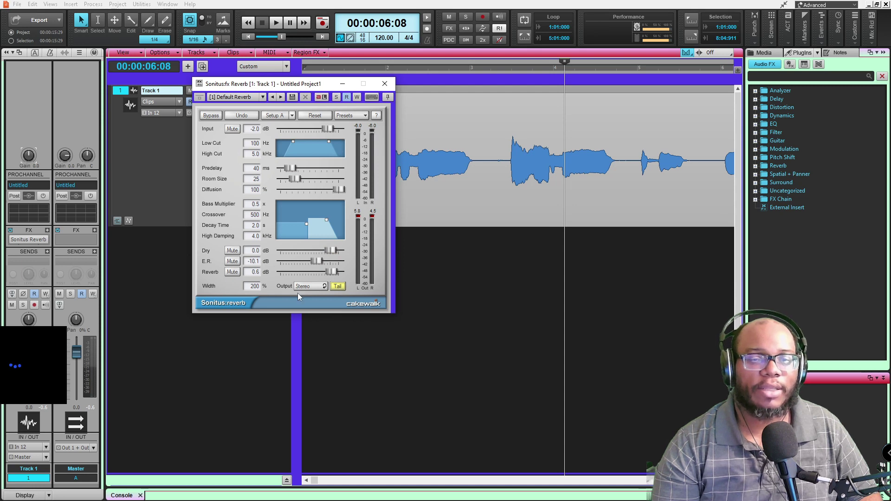
Step: Replay the vocal from the start, comparing the reverb Tail on and off and leaving it off
key("w")
key("space")
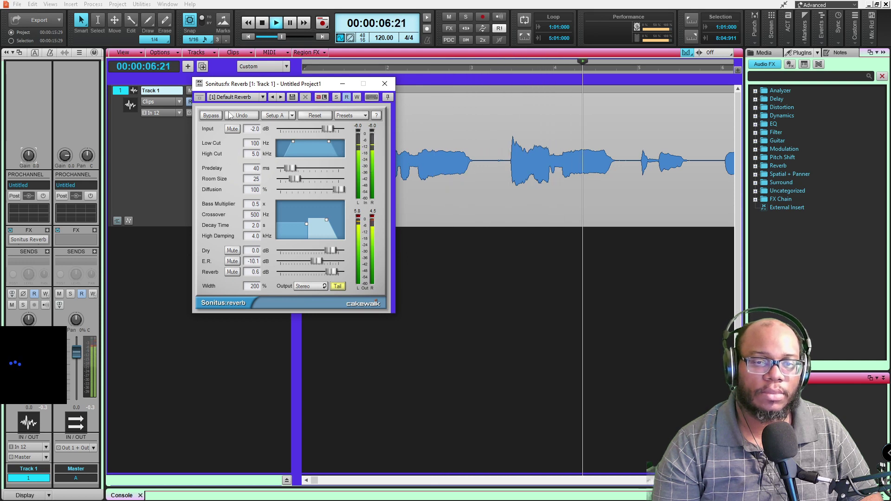
key("space")
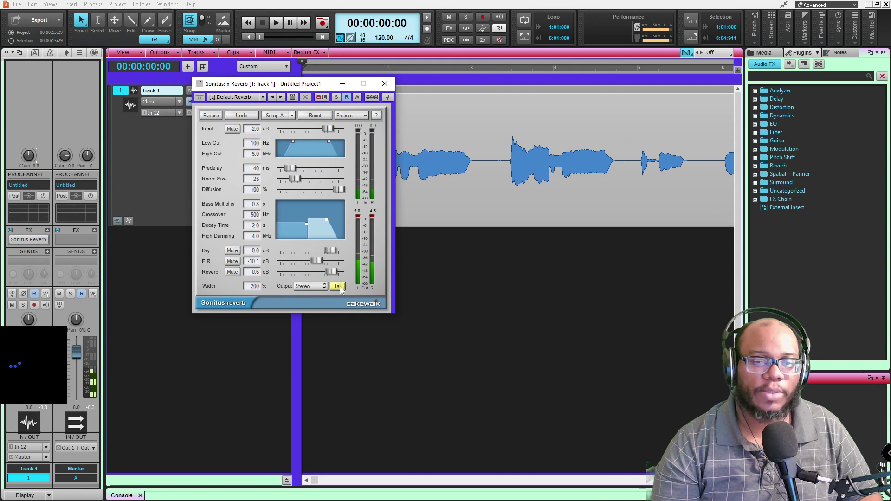
left_click(338, 286)
key("space")
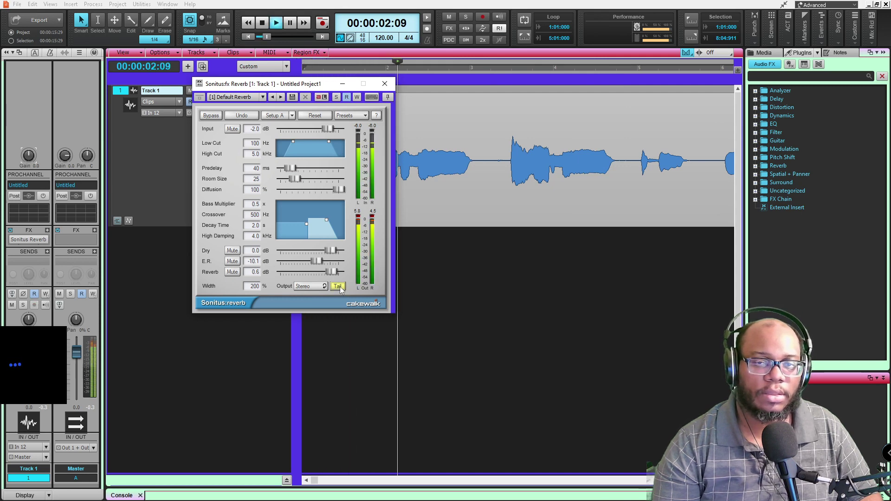
left_click(338, 287)
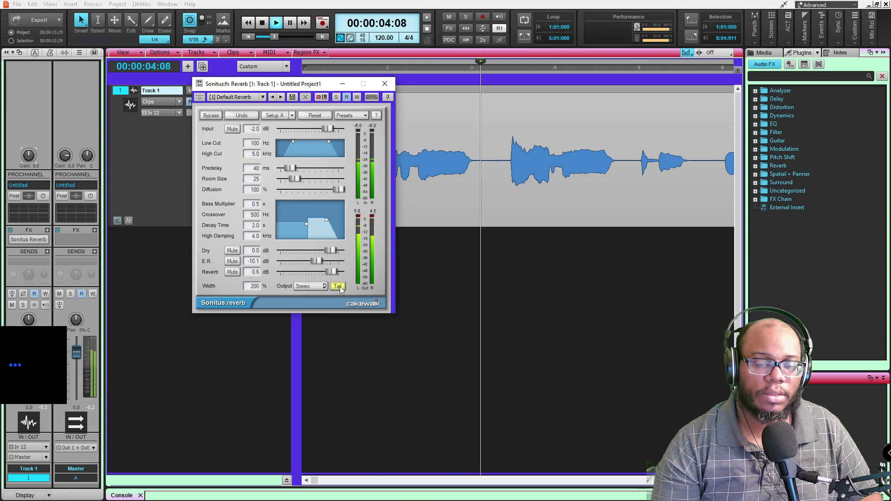
left_click(338, 286)
key("space")
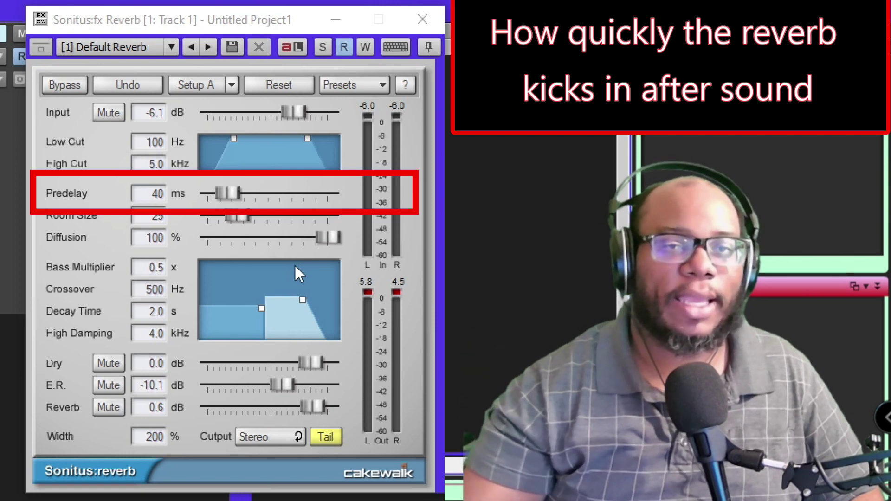
Step: Sweep the Predelay to 170 ms and push Room Size up to 100
left_click_drag(228, 193, 209, 193)
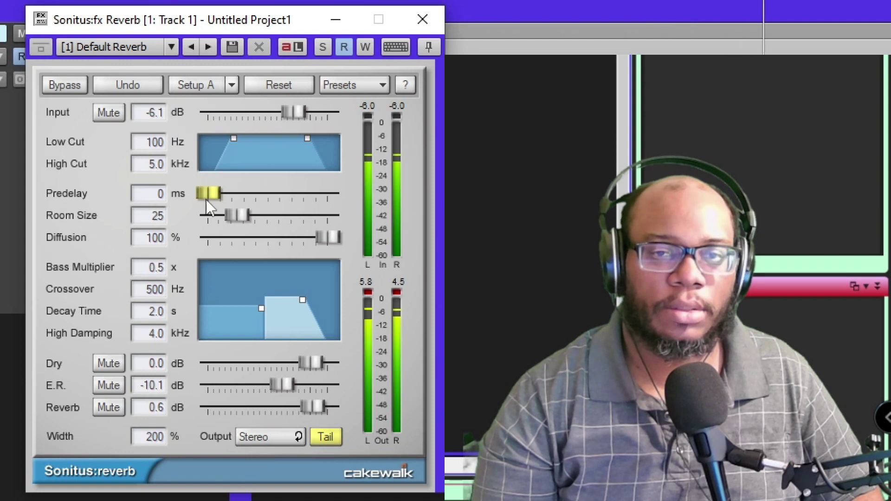
scroll(209, 194, "up", 10)
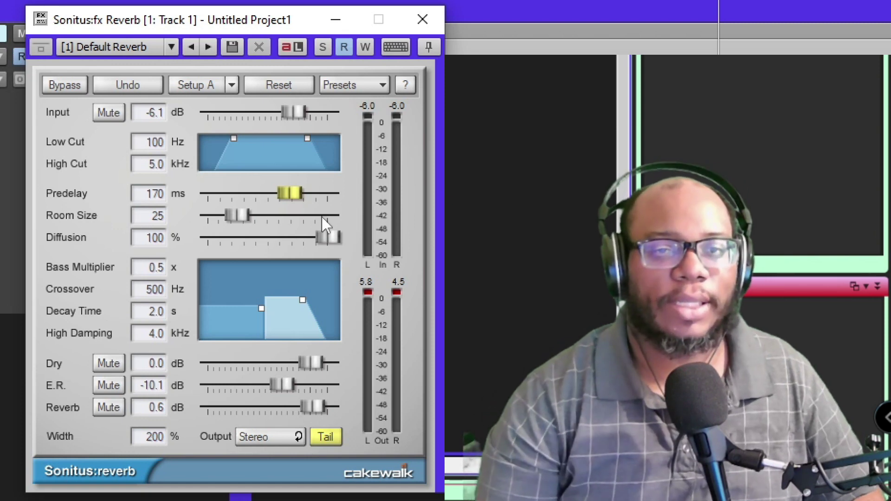
mouse_move(237, 215)
left_mouse_down()
mouse_move(327, 215)
mouse_move(208, 215)
mouse_move(268, 216)
mouse_move(246, 215)
left_mouse_up()
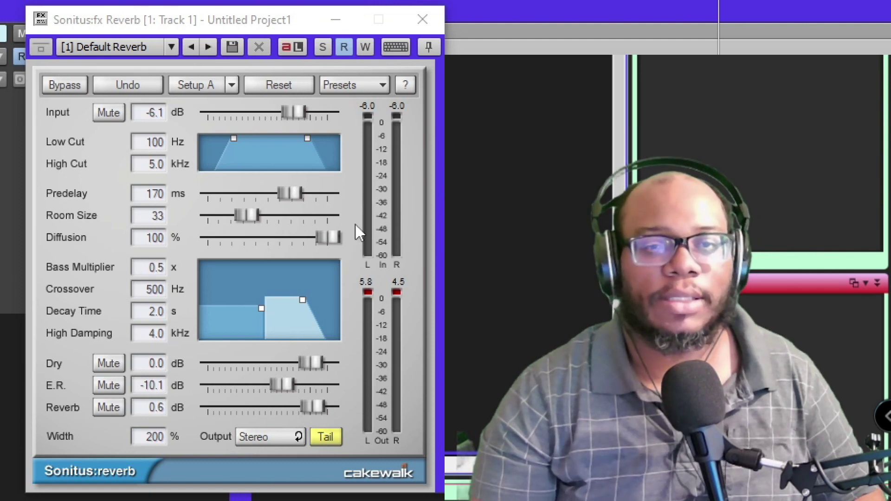
Step: Drop the reverb Diffusion from 100 % to 0 %
left_click_drag(329, 240, 208, 239)
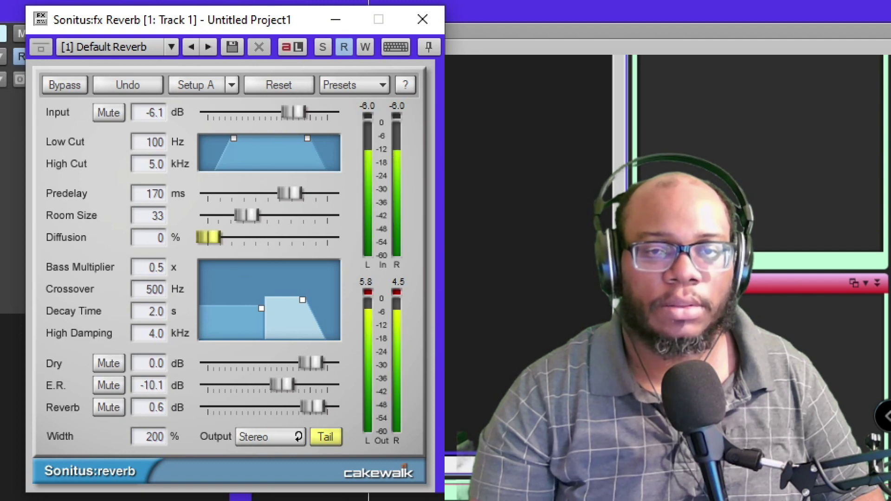
Step: Set Predelay to 25 ms and sweep Diffusion between 0 and 100 %, ending at 0 %
left_click_drag(210, 242, 266, 239)
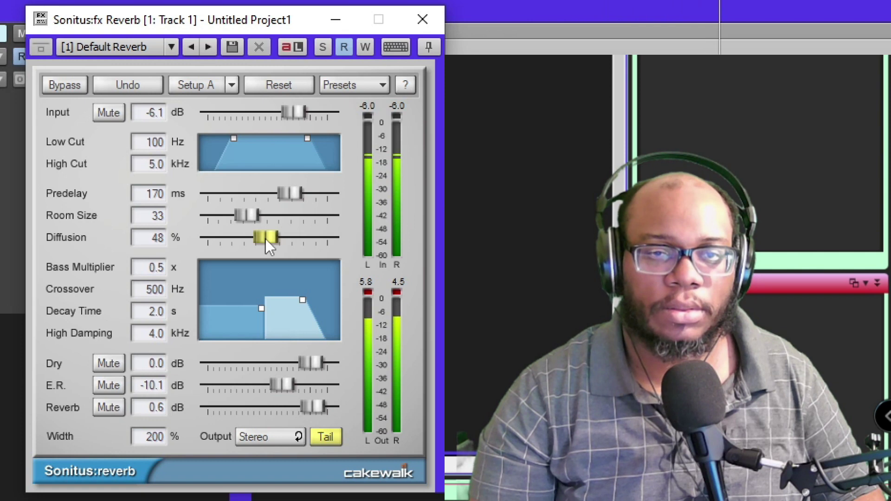
left_click_drag(290, 193, 221, 193)
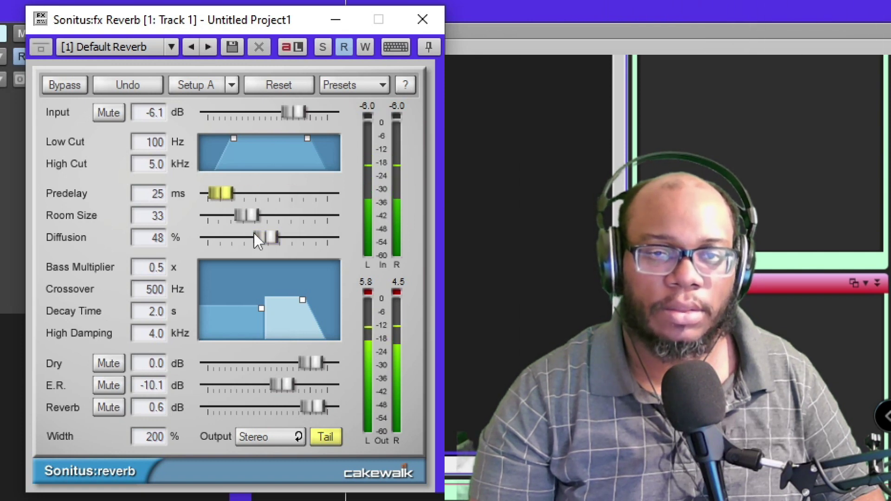
left_click_drag(259, 238, 327, 239)
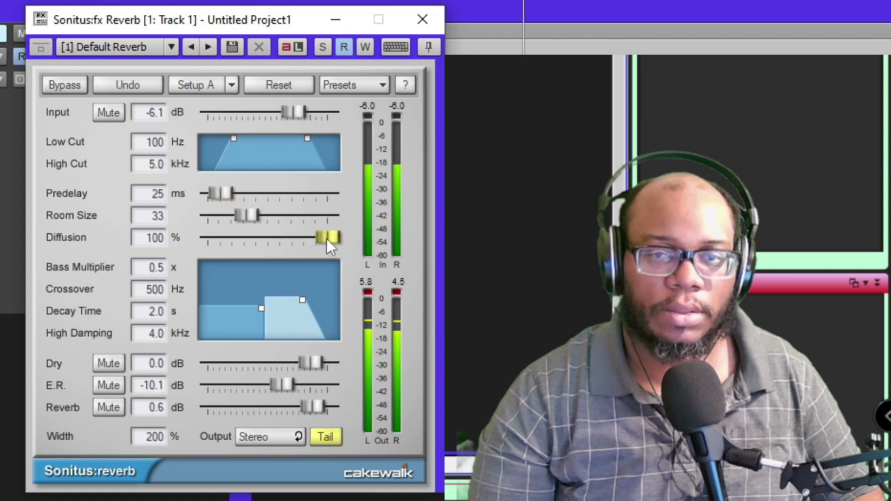
left_click_drag(326, 241, 207, 238)
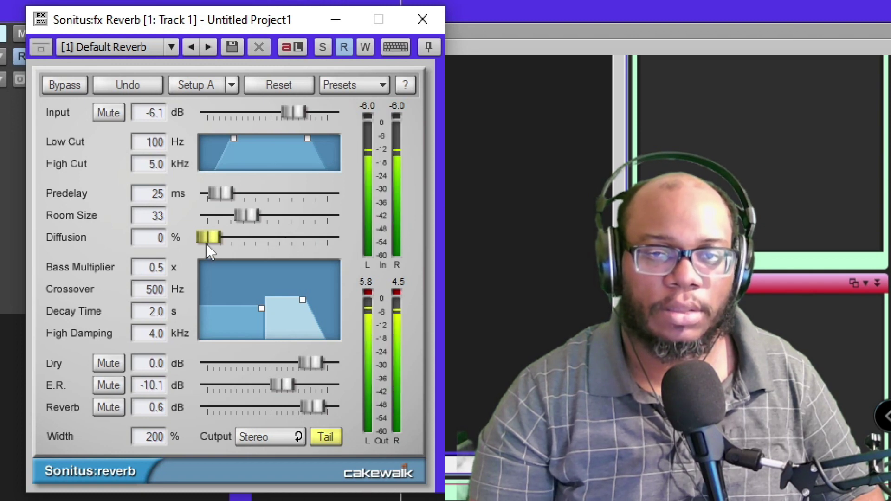
left_click_drag(209, 238, 327, 238)
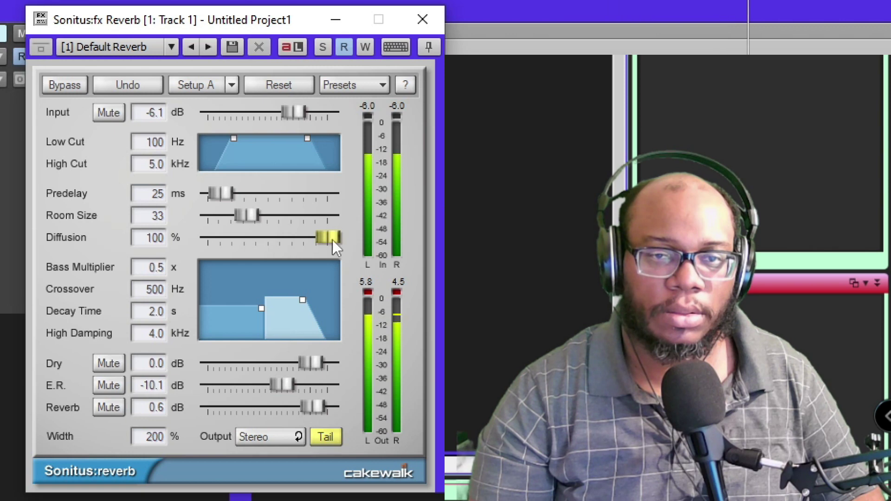
left_click_drag(332, 240, 301, 238)
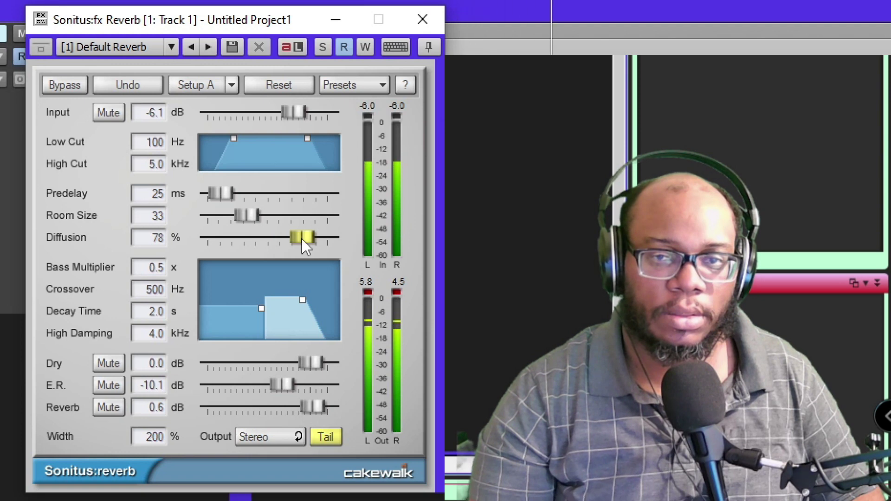
left_click_drag(301, 238, 208, 238)
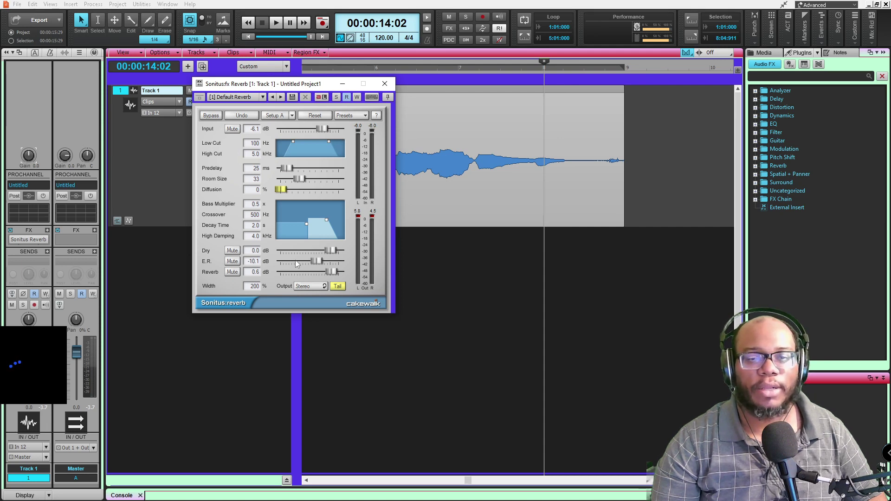
Step: Drag the E.R. slider from -10.1 dB down to -24.3 dB
left_click_drag(308, 266, 289, 266)
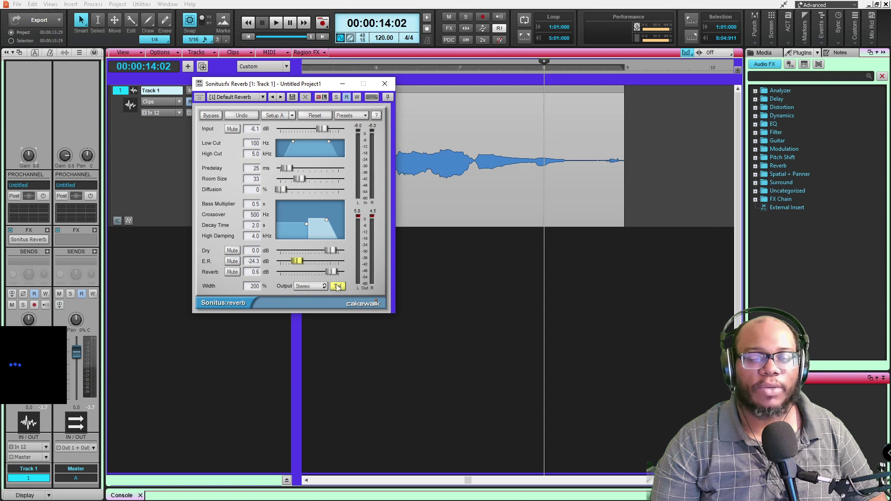